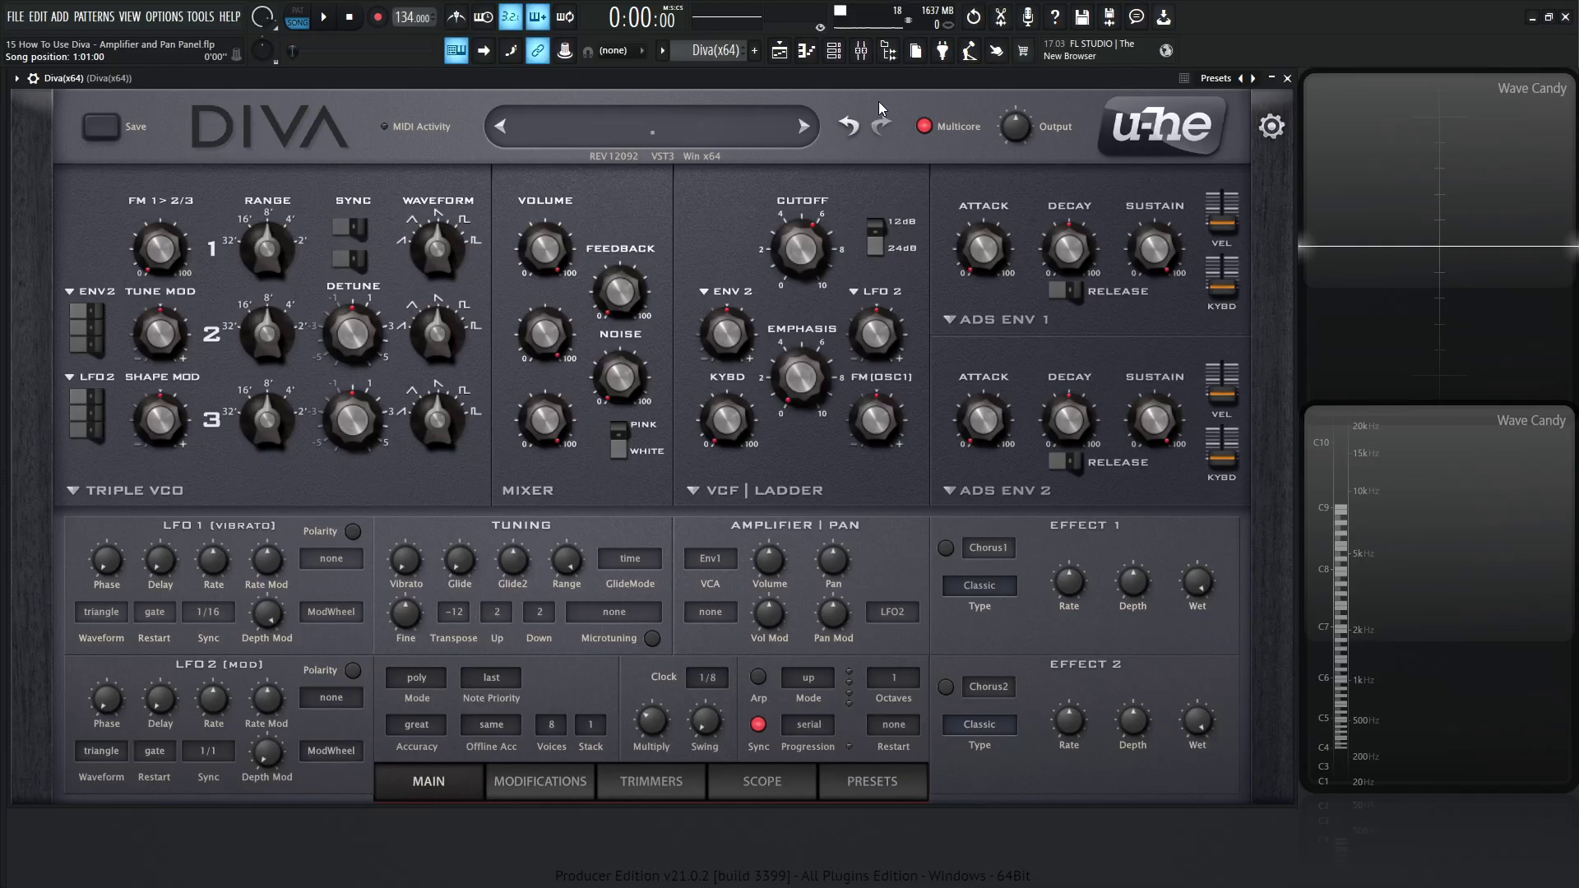
Load the INIT MS-Rev1 template patch and max out the Env1 sustain on the main page.
mouse_move(704, 408)
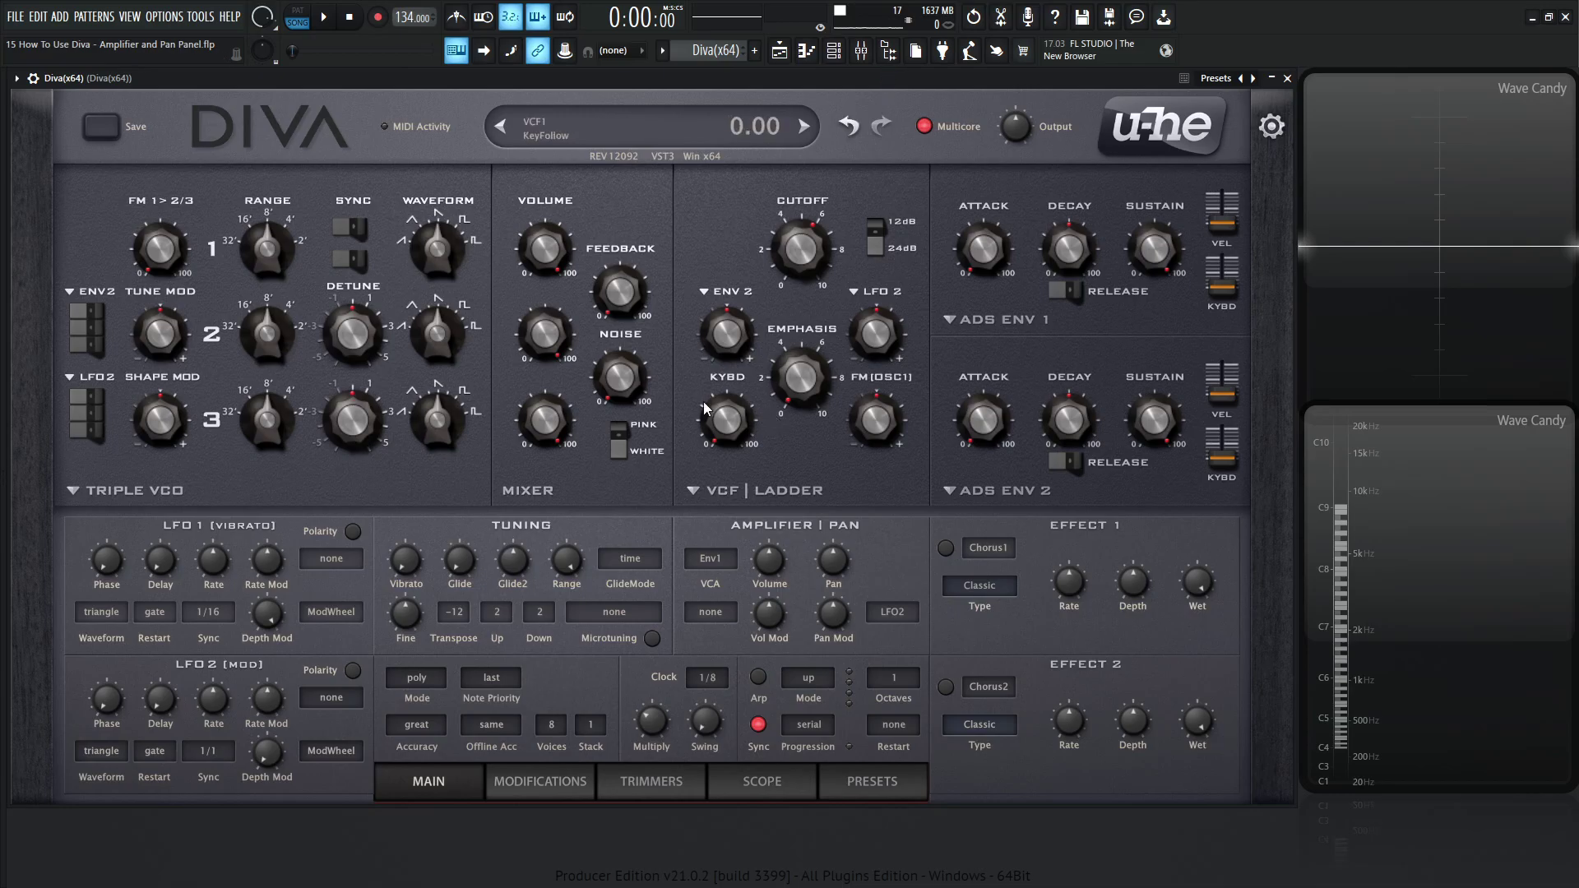
left_click(892, 781)
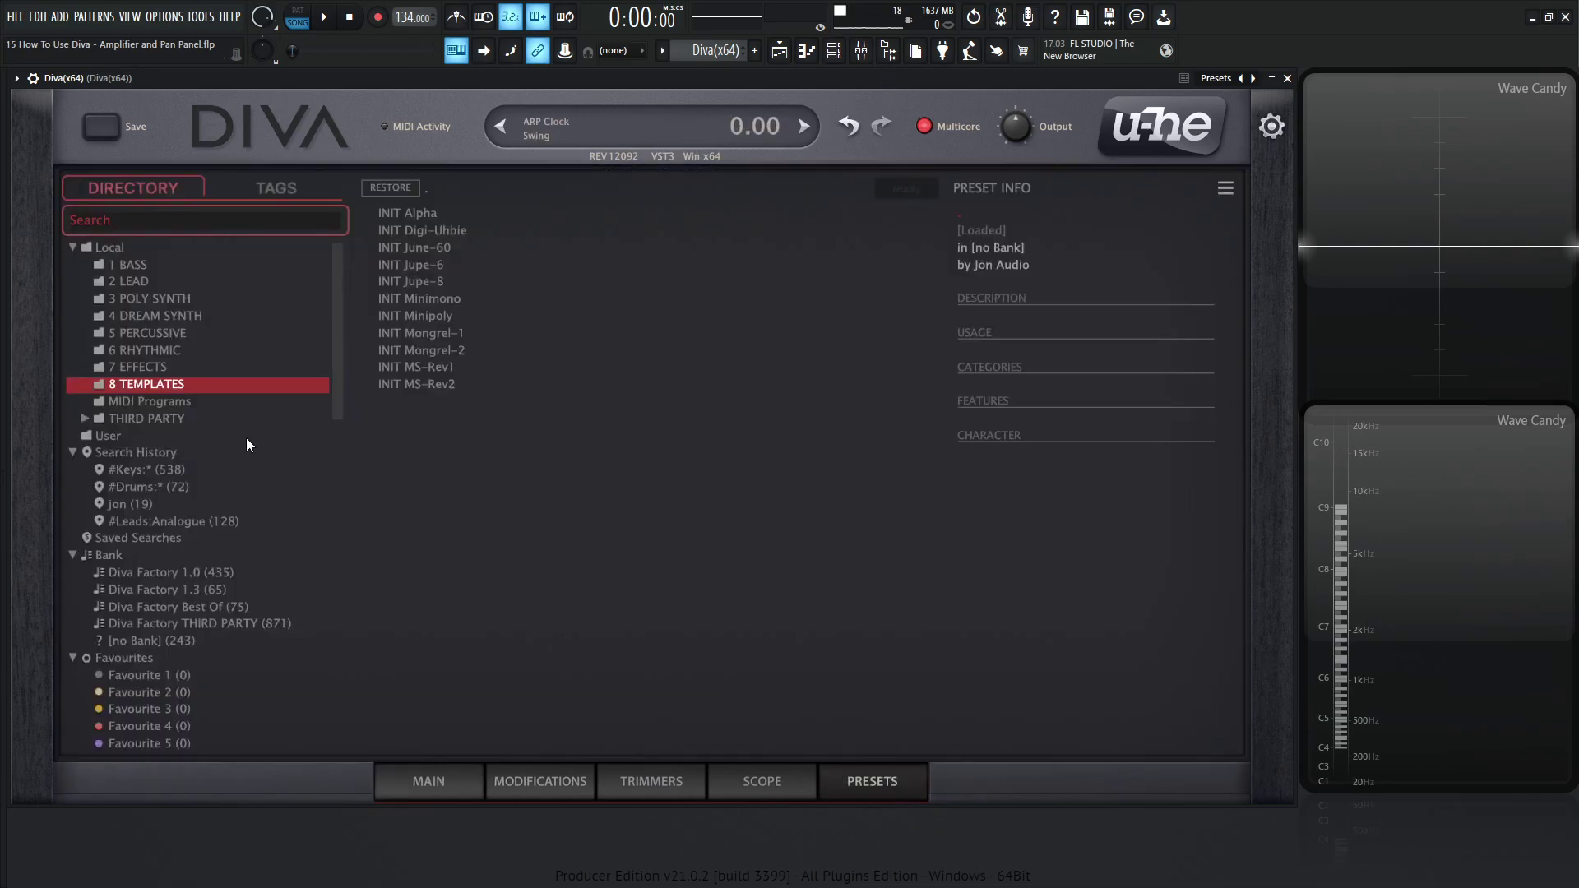
left_click(430, 367)
left_click(440, 781)
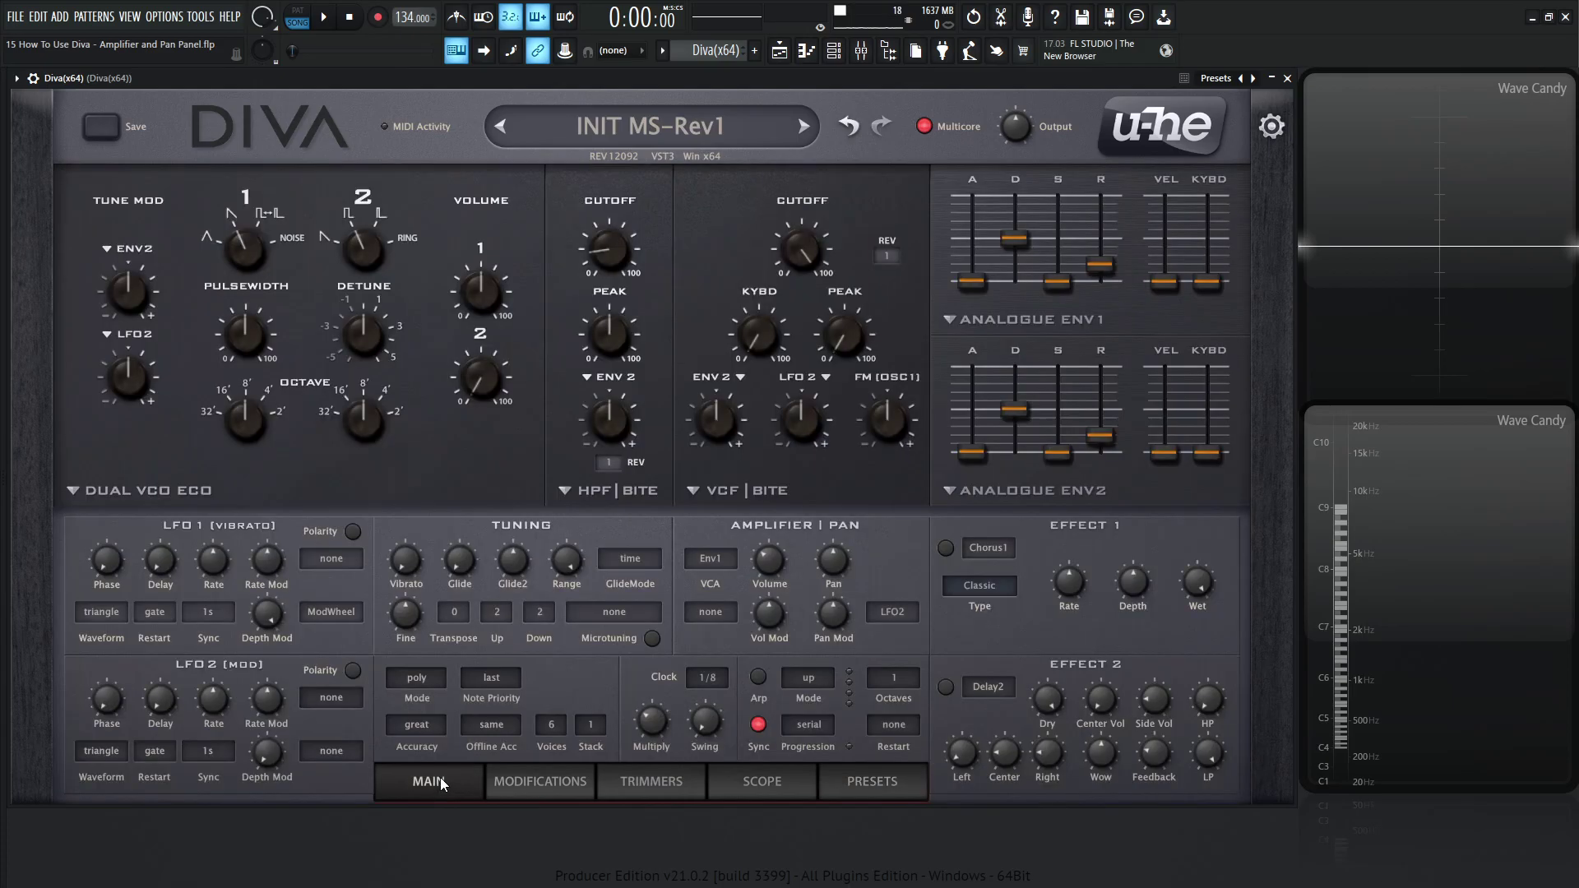
double_click(1057, 282)
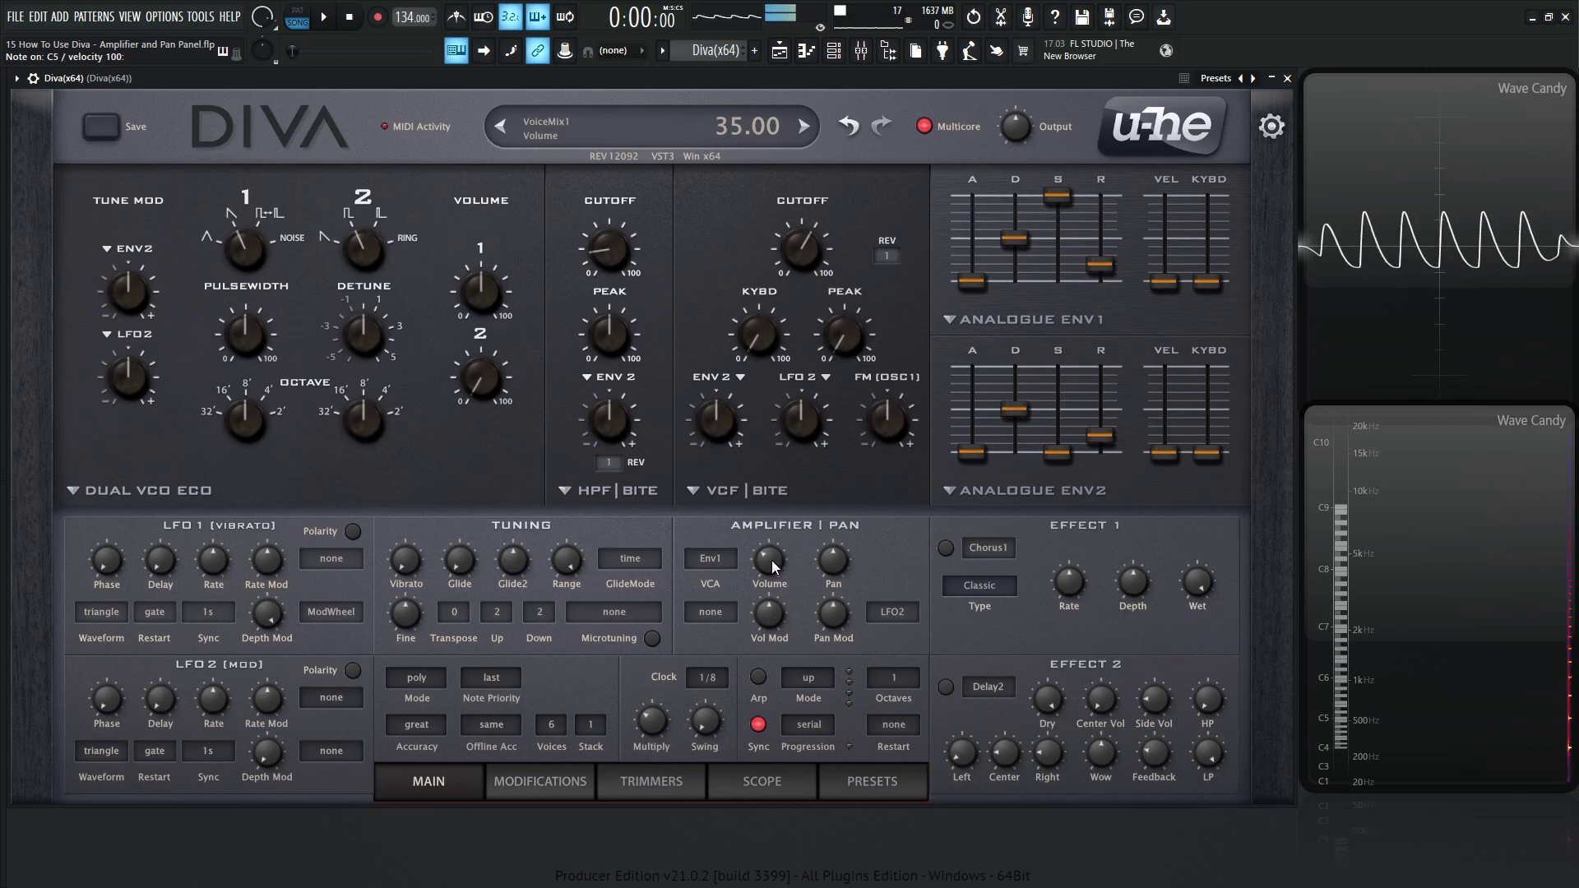
Sweep the amplifier volume down and back up to about 35 while notes play.
mouse_move(770, 561)
left_mouse_down()
mouse_move(772, 625)
mouse_move(759, 556)
left_mouse_up()
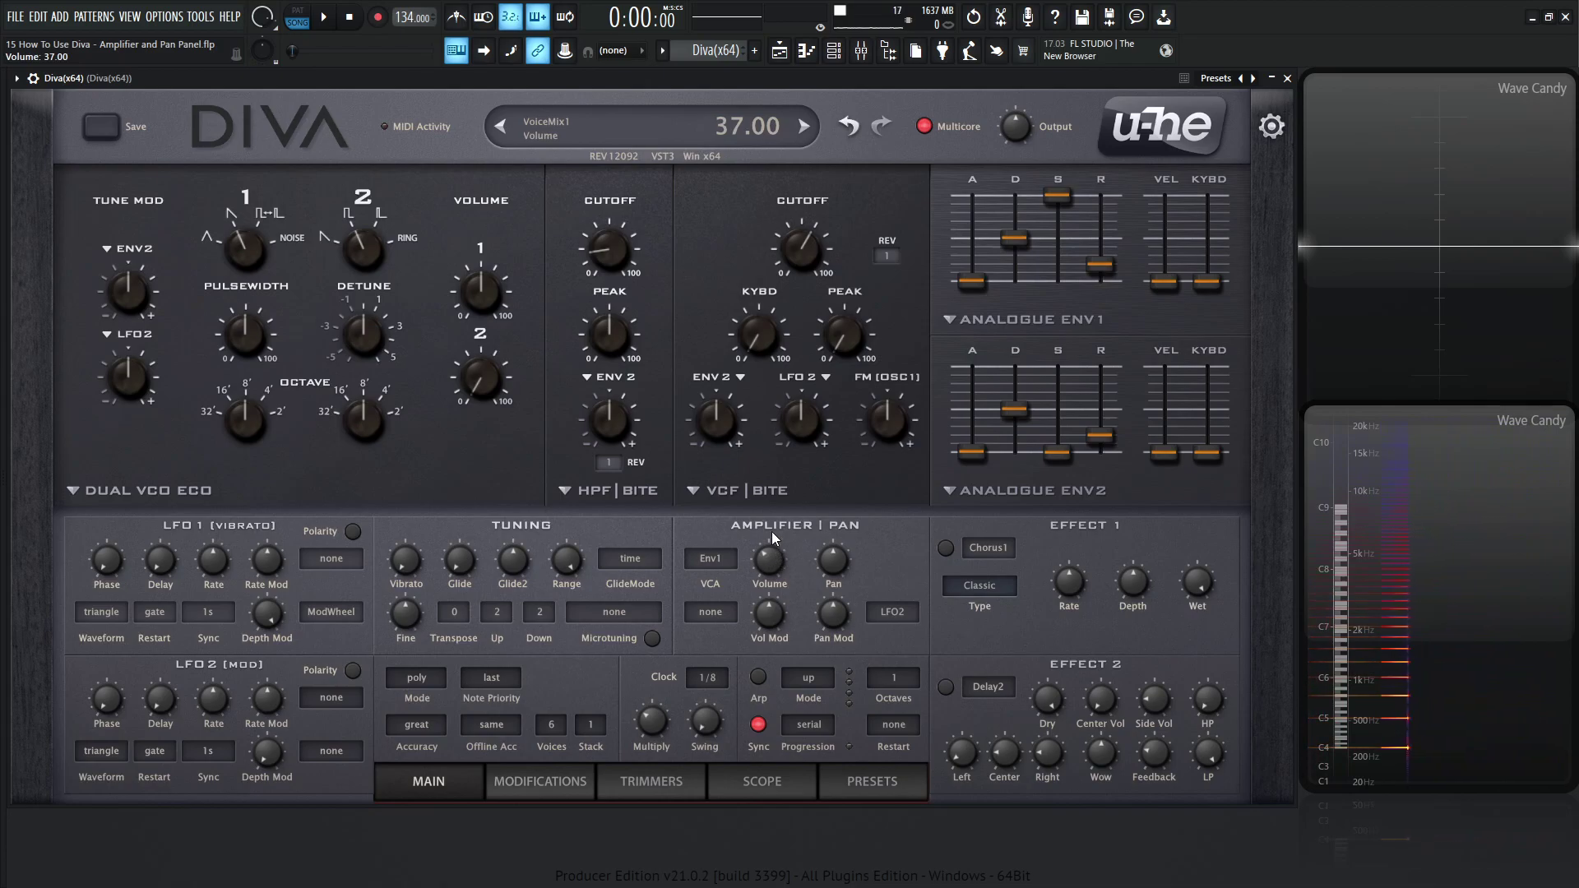
scroll(765, 557, "down", 1)
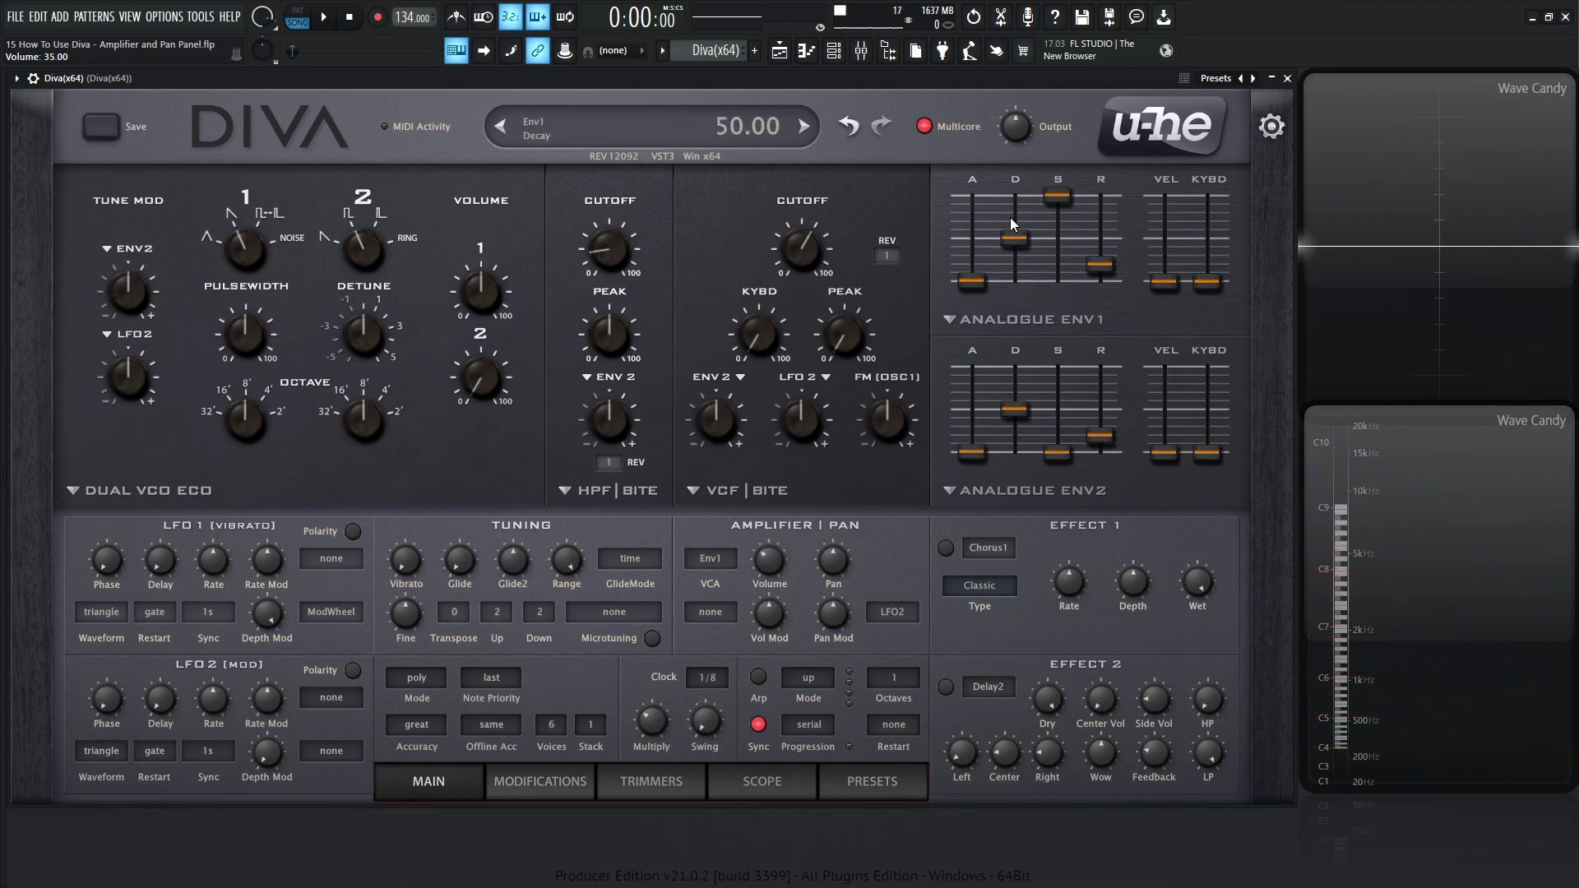
scroll(1017, 135, "up", 4)
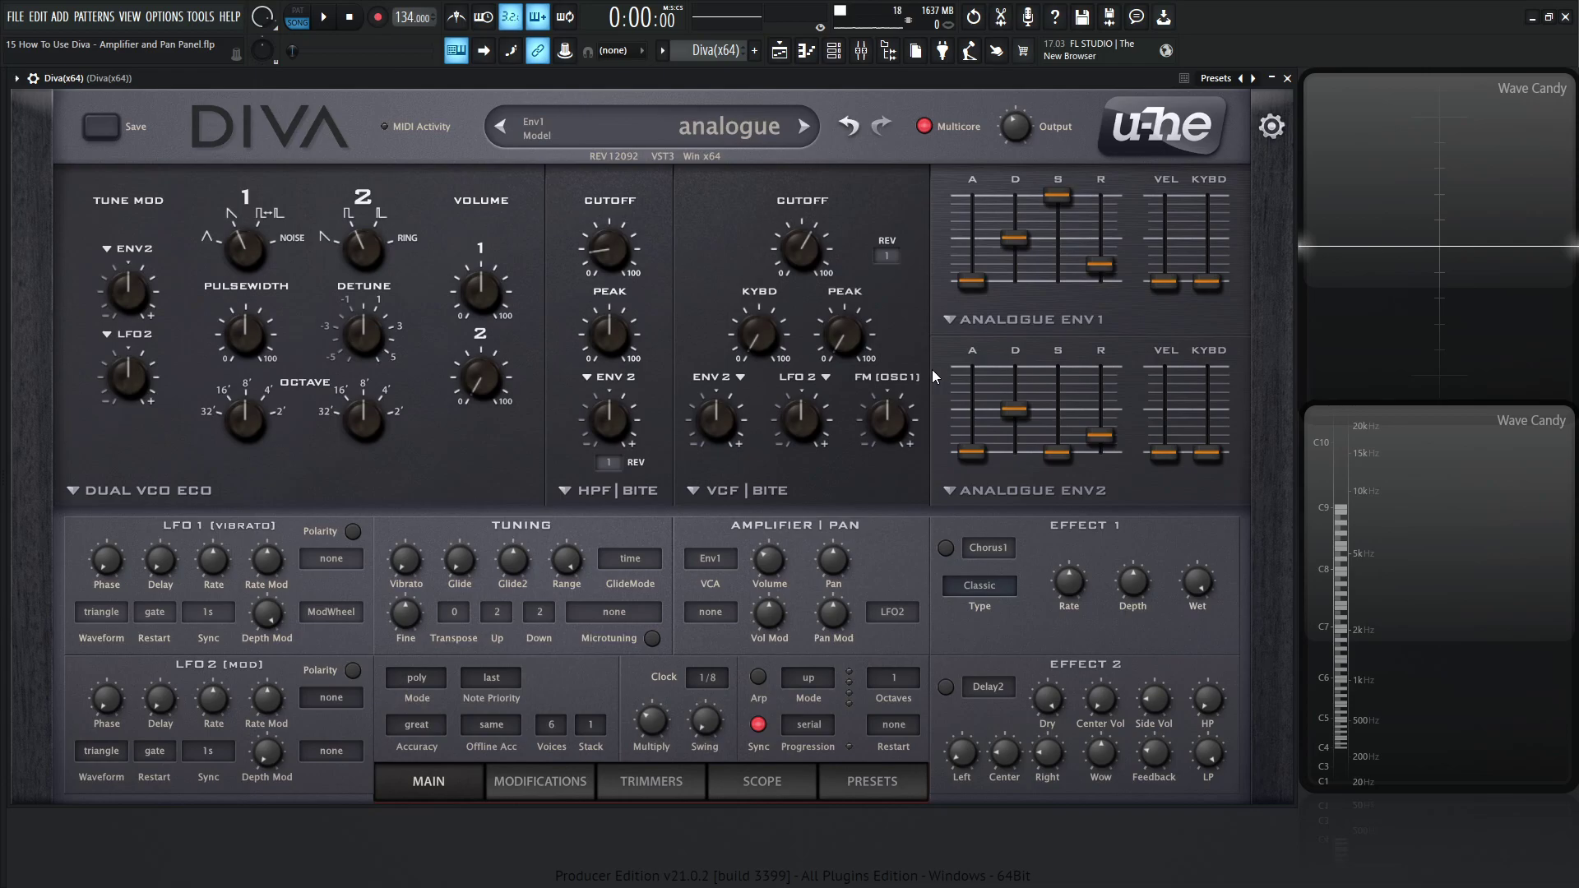
Raise the amplifier volume to 55.50 and give Env1 a slower attack and longer release.
mouse_move(768, 545)
left_mouse_down()
mouse_move(782, 447)
mouse_move(776, 566)
mouse_move(781, 528)
left_mouse_up()
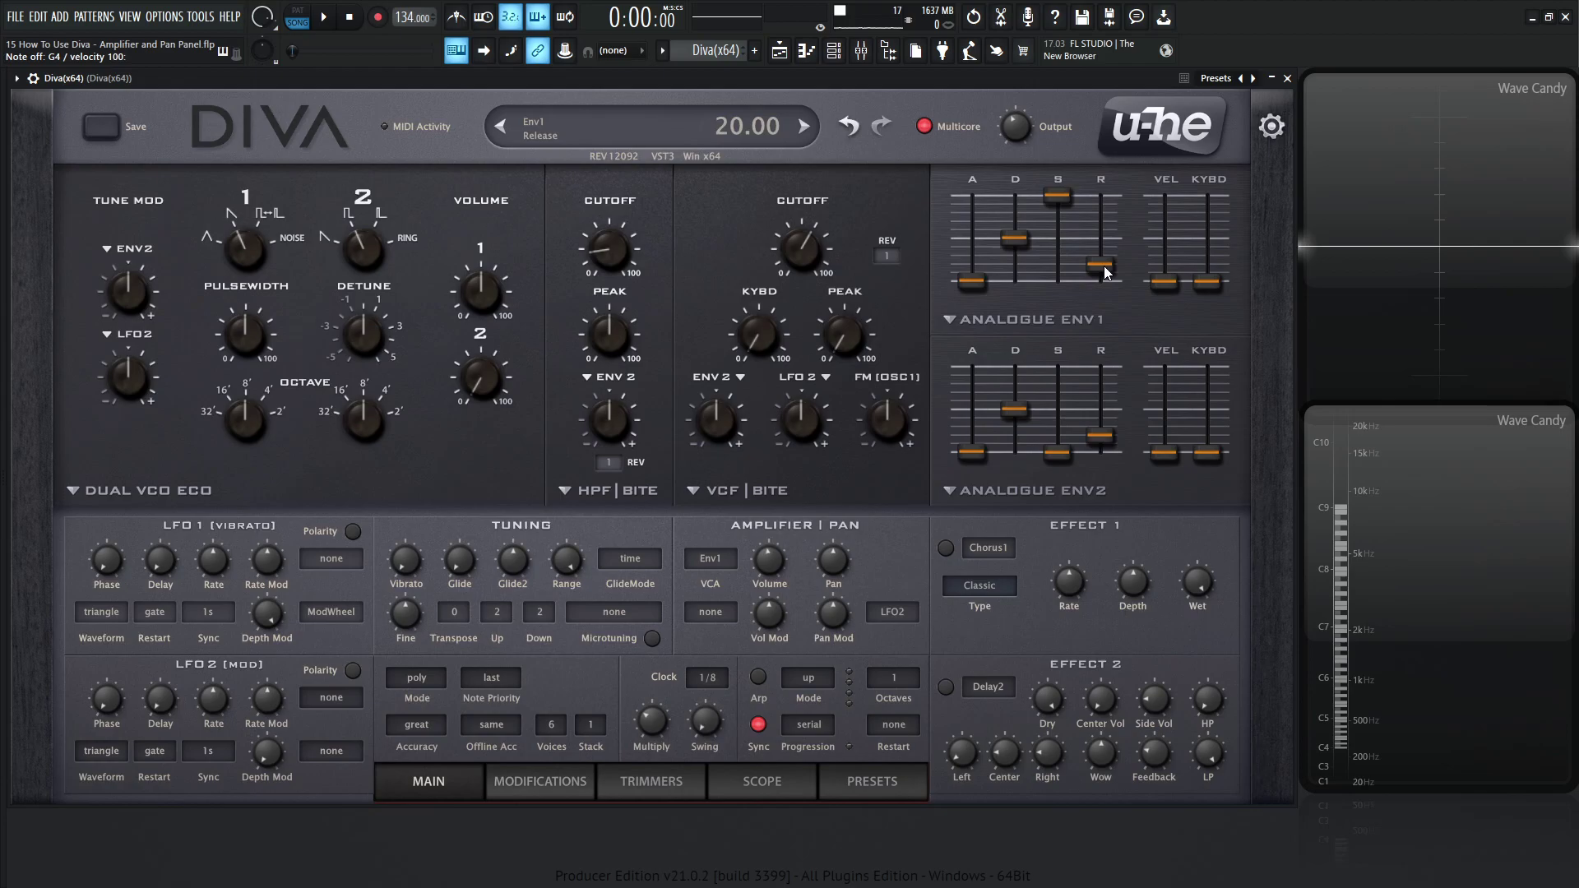
left_click_drag(1103, 266, 1103, 238)
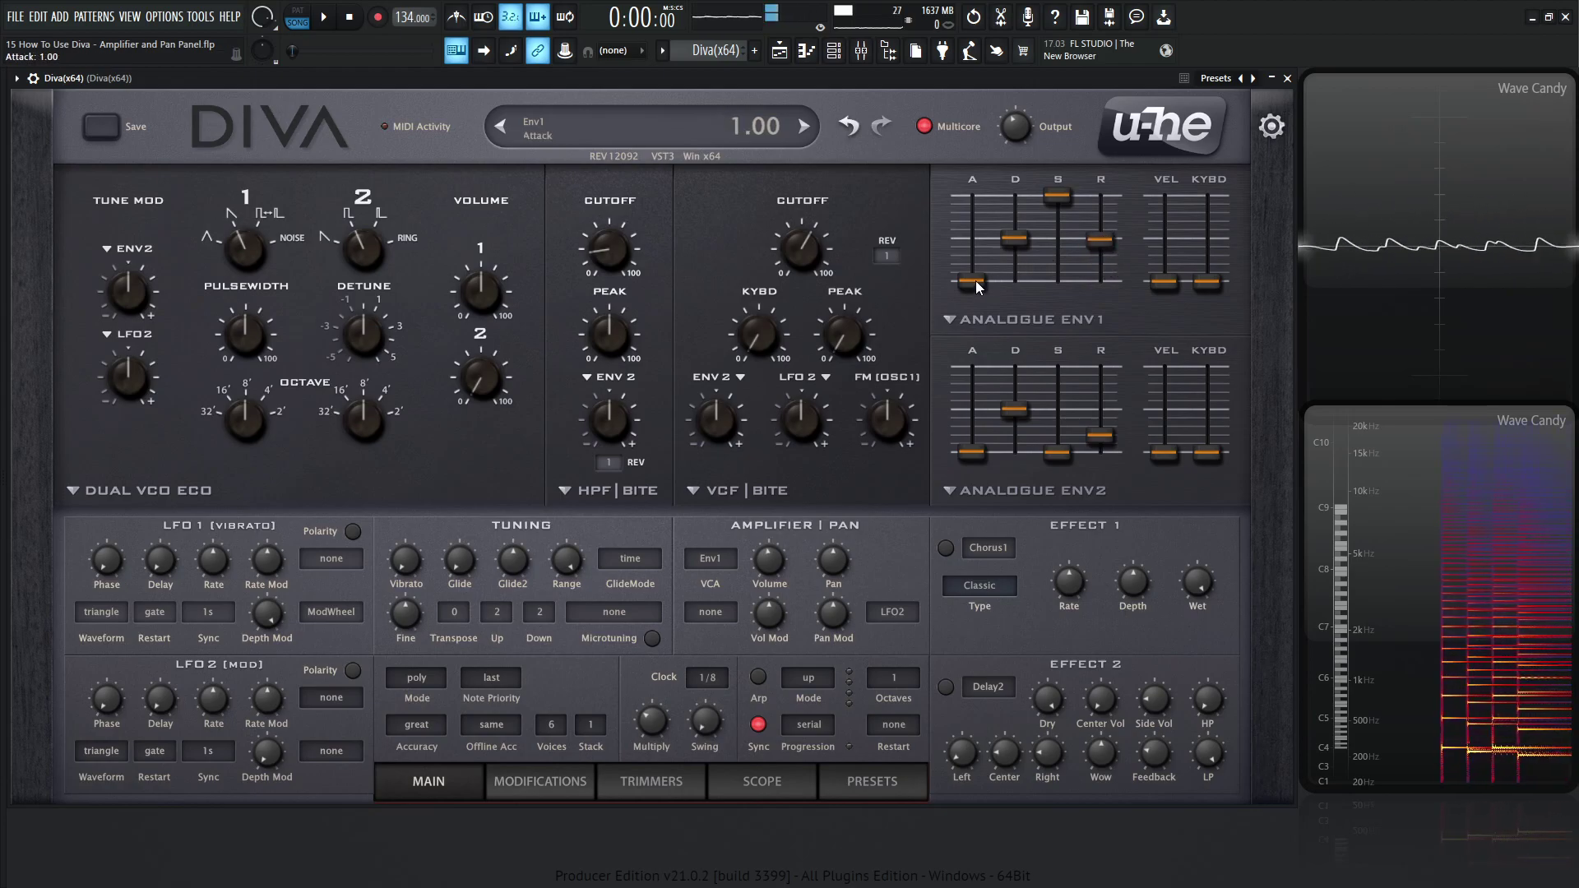
left_click_drag(971, 282, 980, 235)
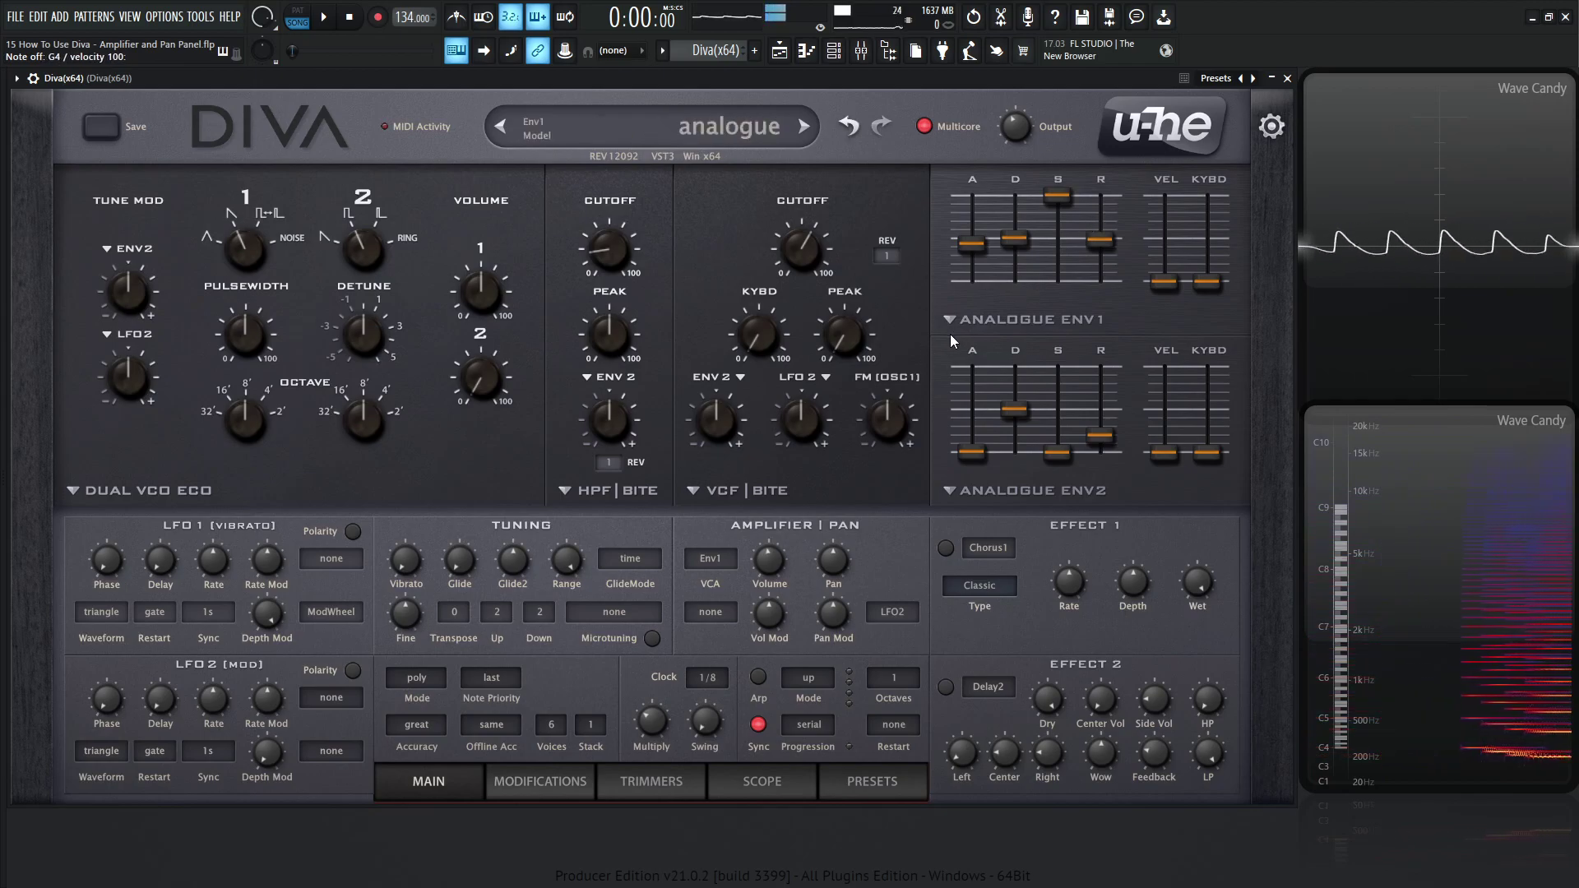
Switch the VCA to Gate, then back to Env1.
left_click(716, 559)
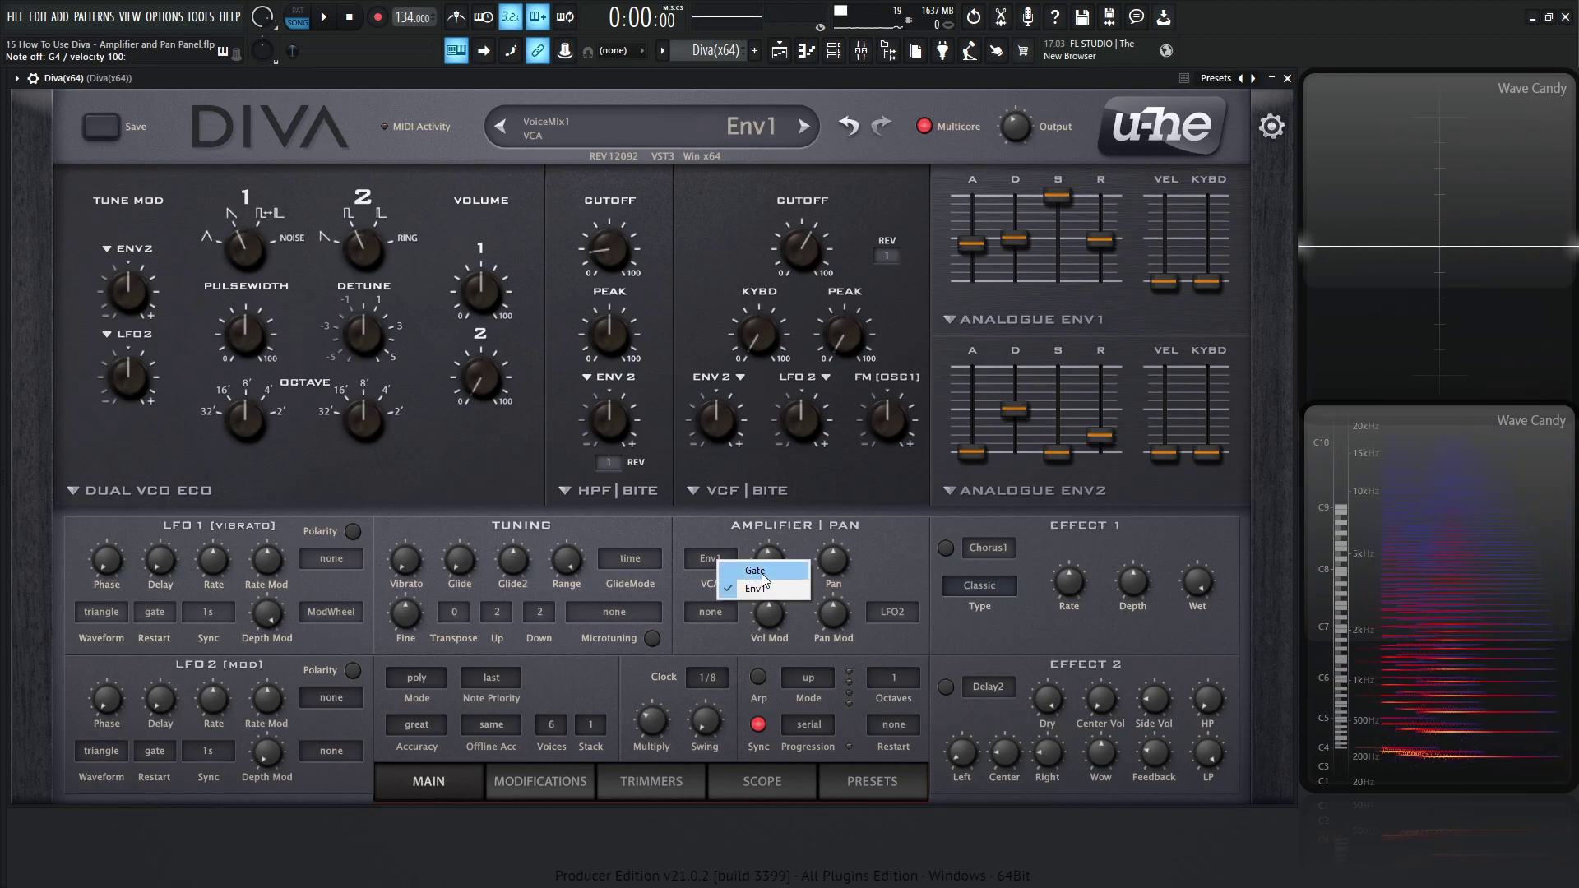
left_click(754, 570)
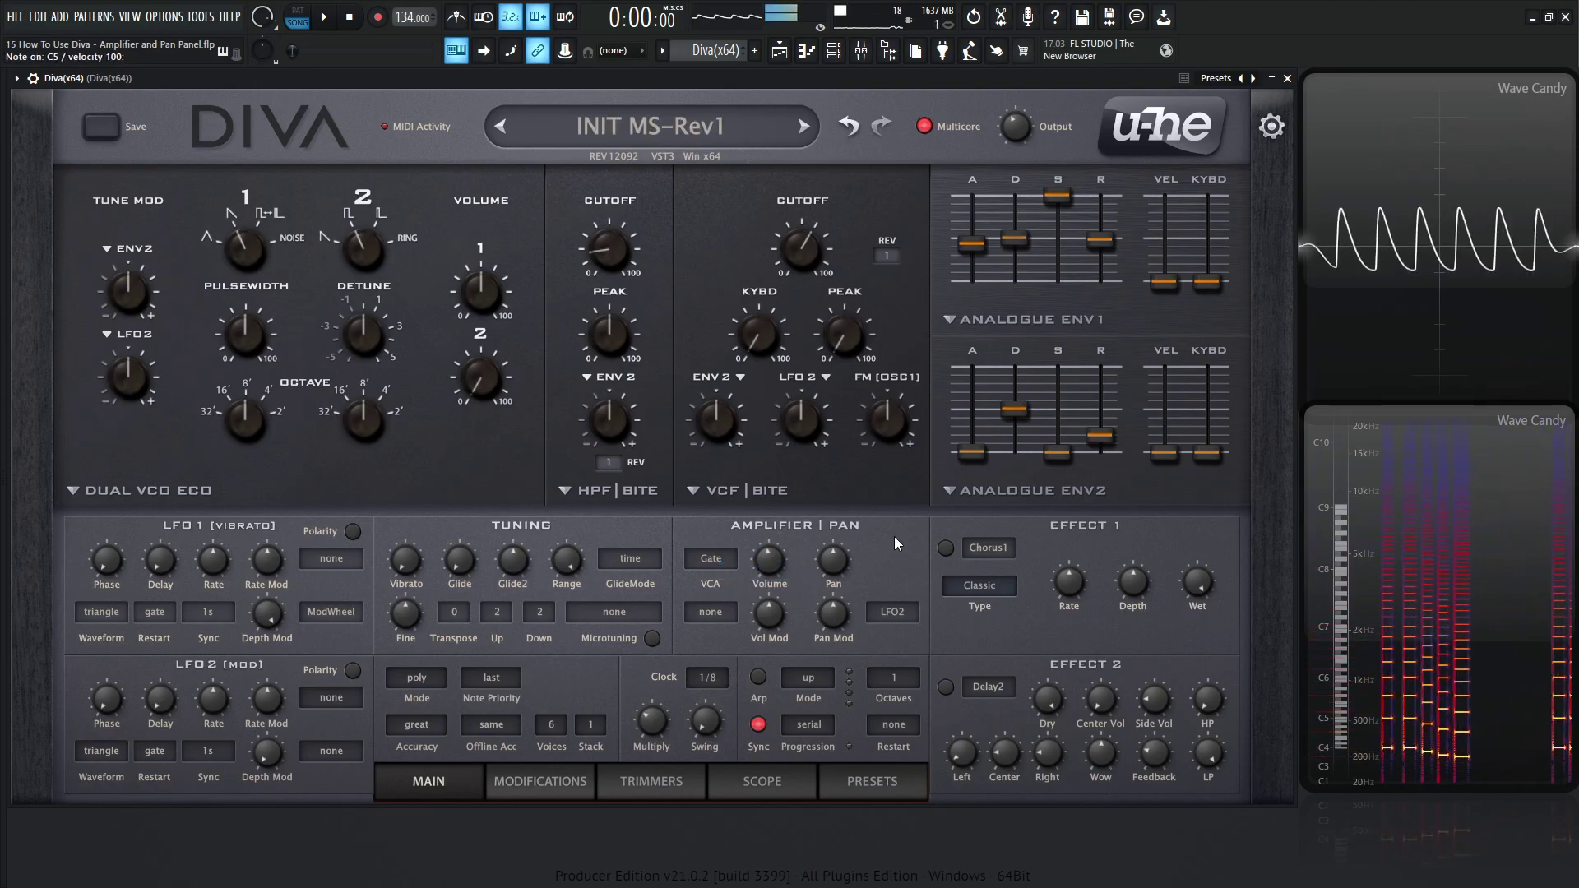
left_click(712, 558)
left_click(740, 581)
Bring the Env1 attack and release down to zero and revisit the VCA source choices.
left_click_drag(970, 243, 972, 260)
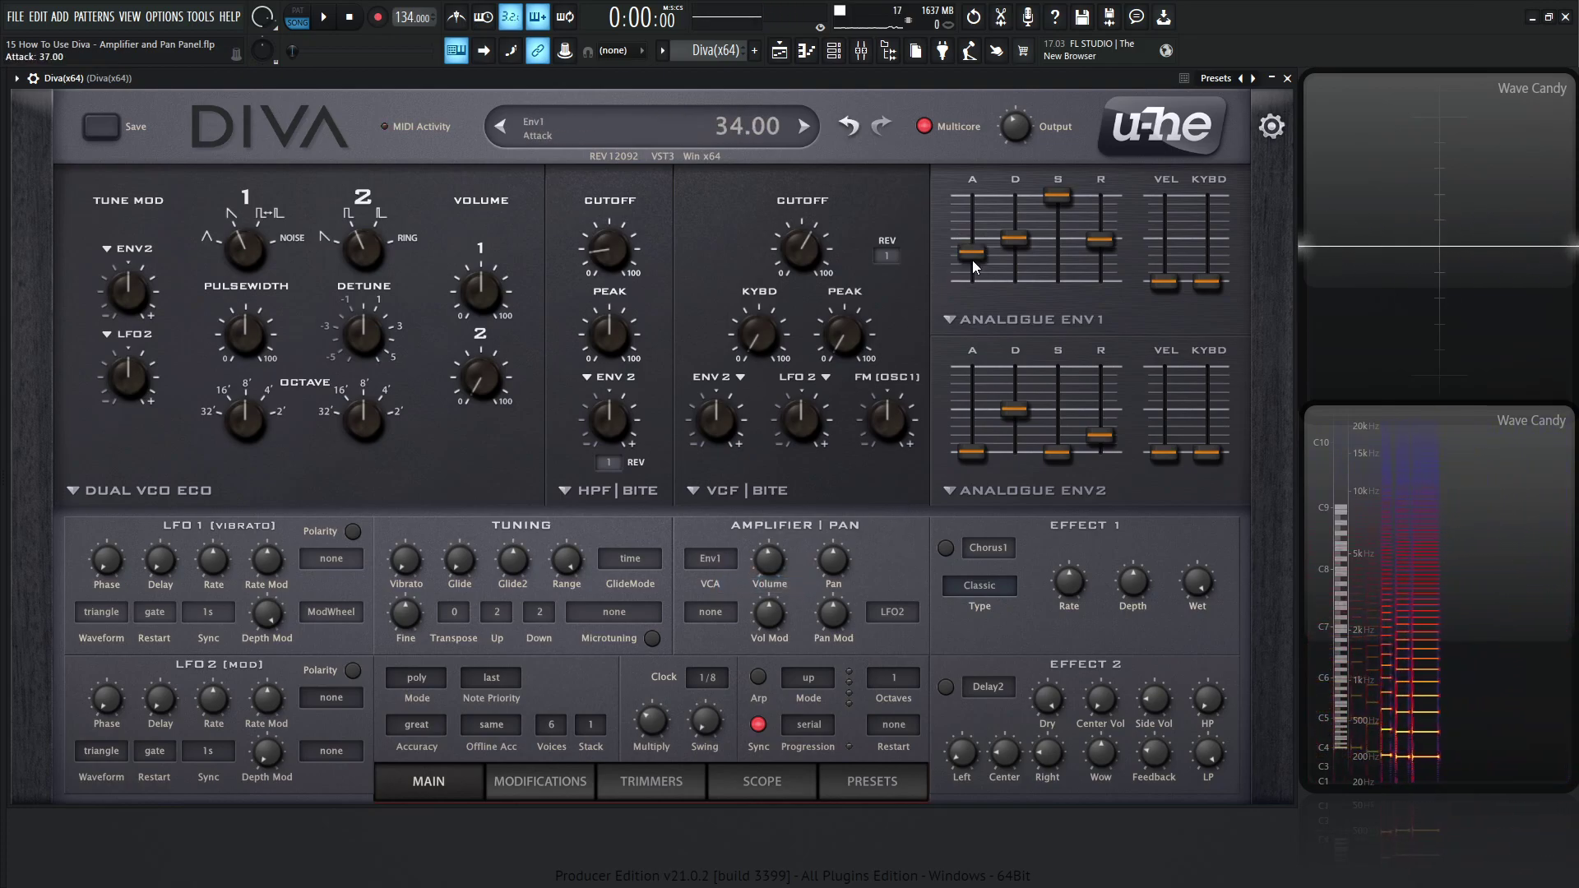
left_click_drag(1099, 241, 1096, 334)
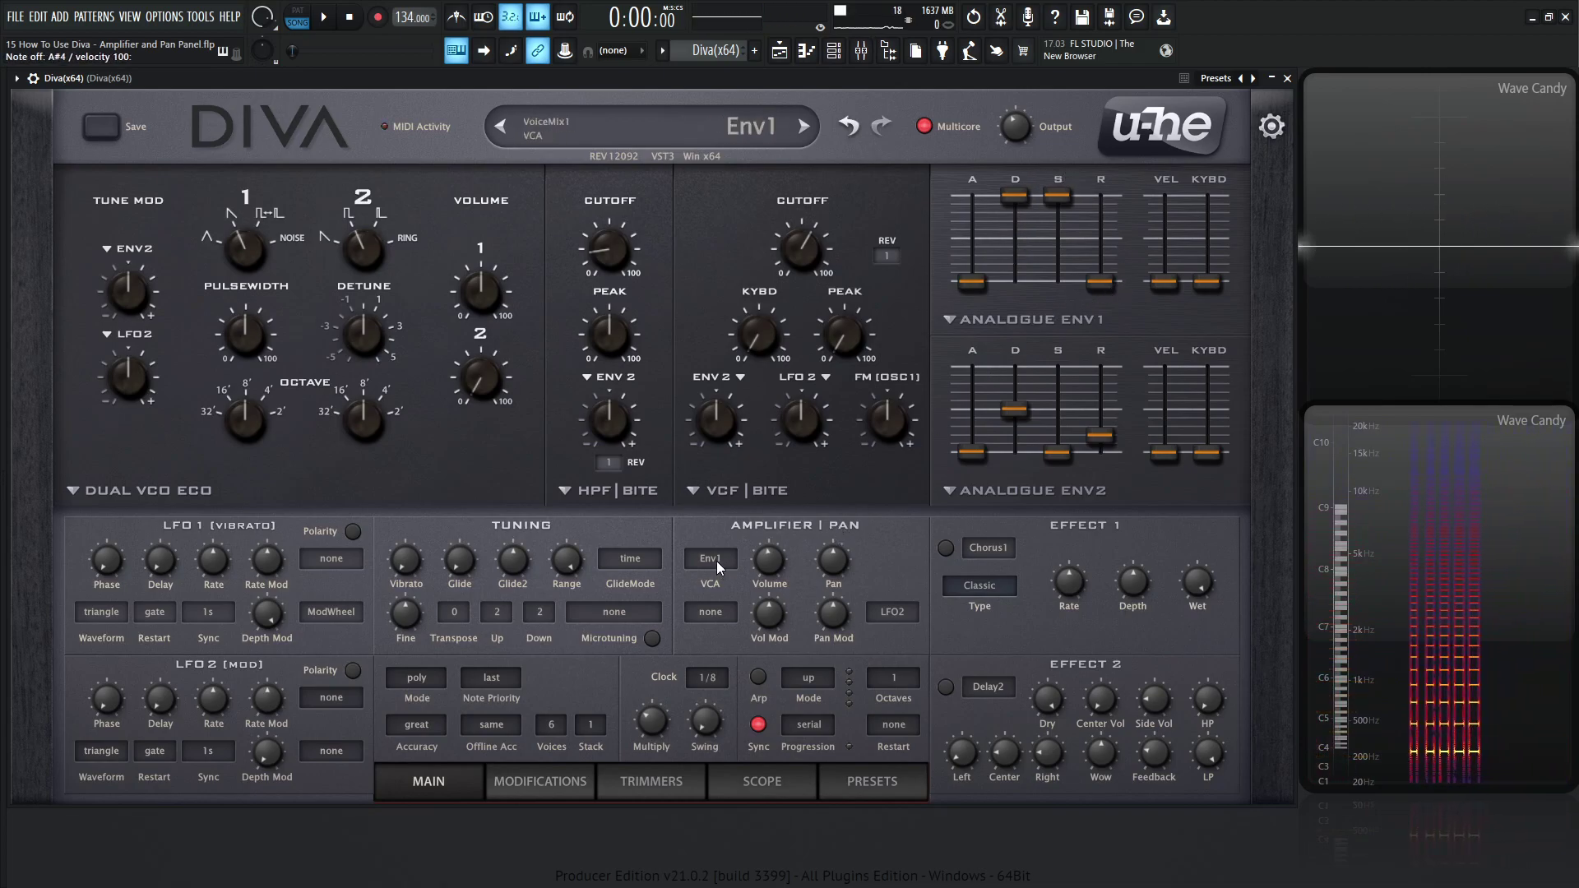
scroll(717, 561, "down", 1)
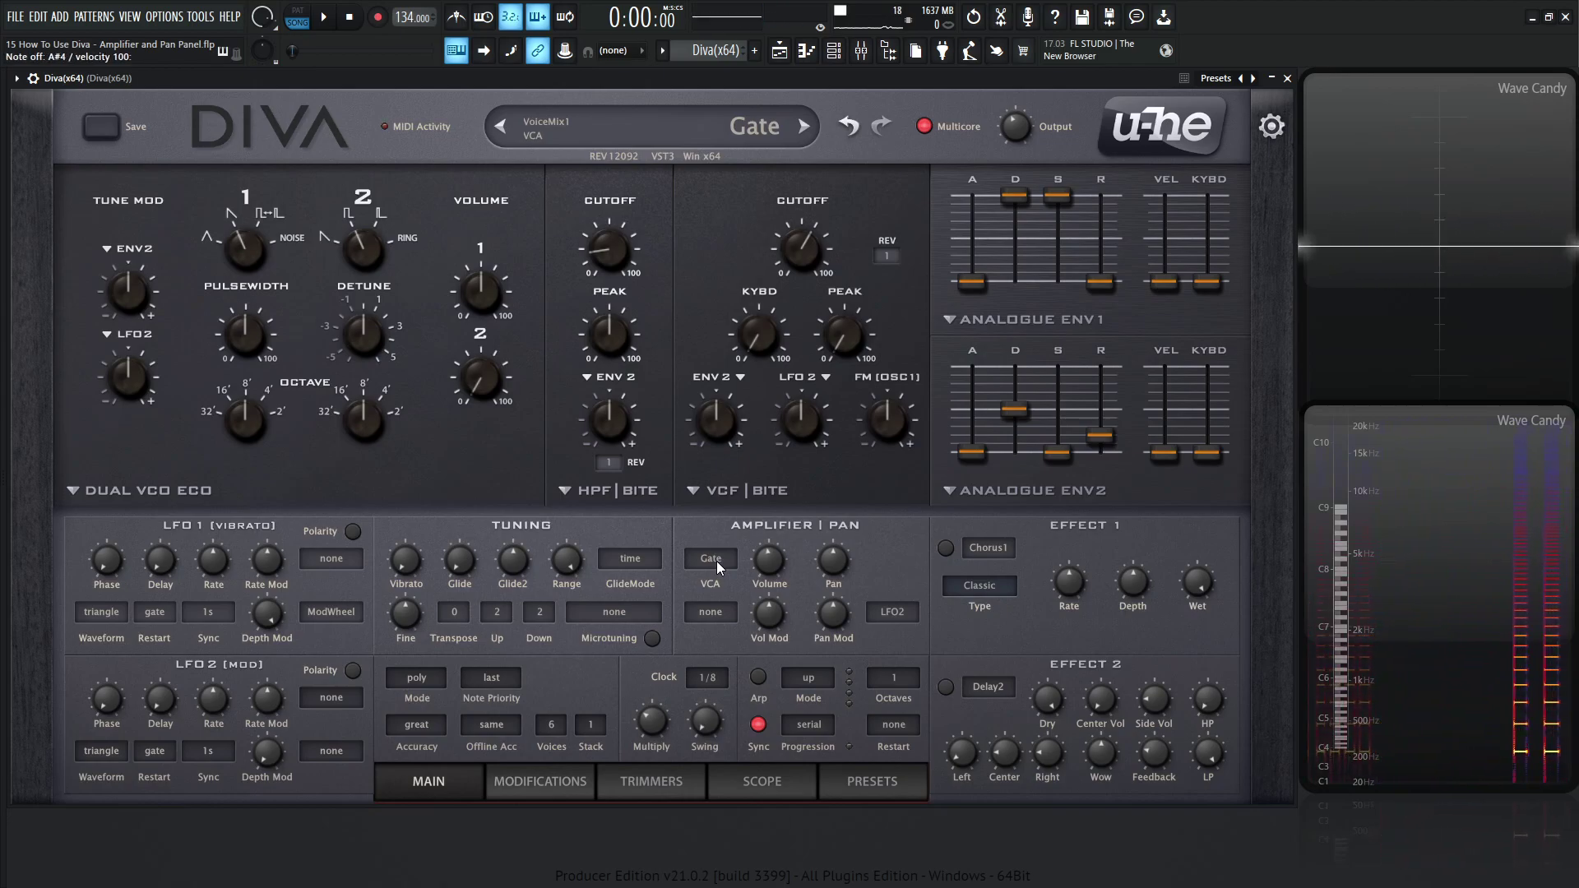
scroll(717, 562, "up", 1)
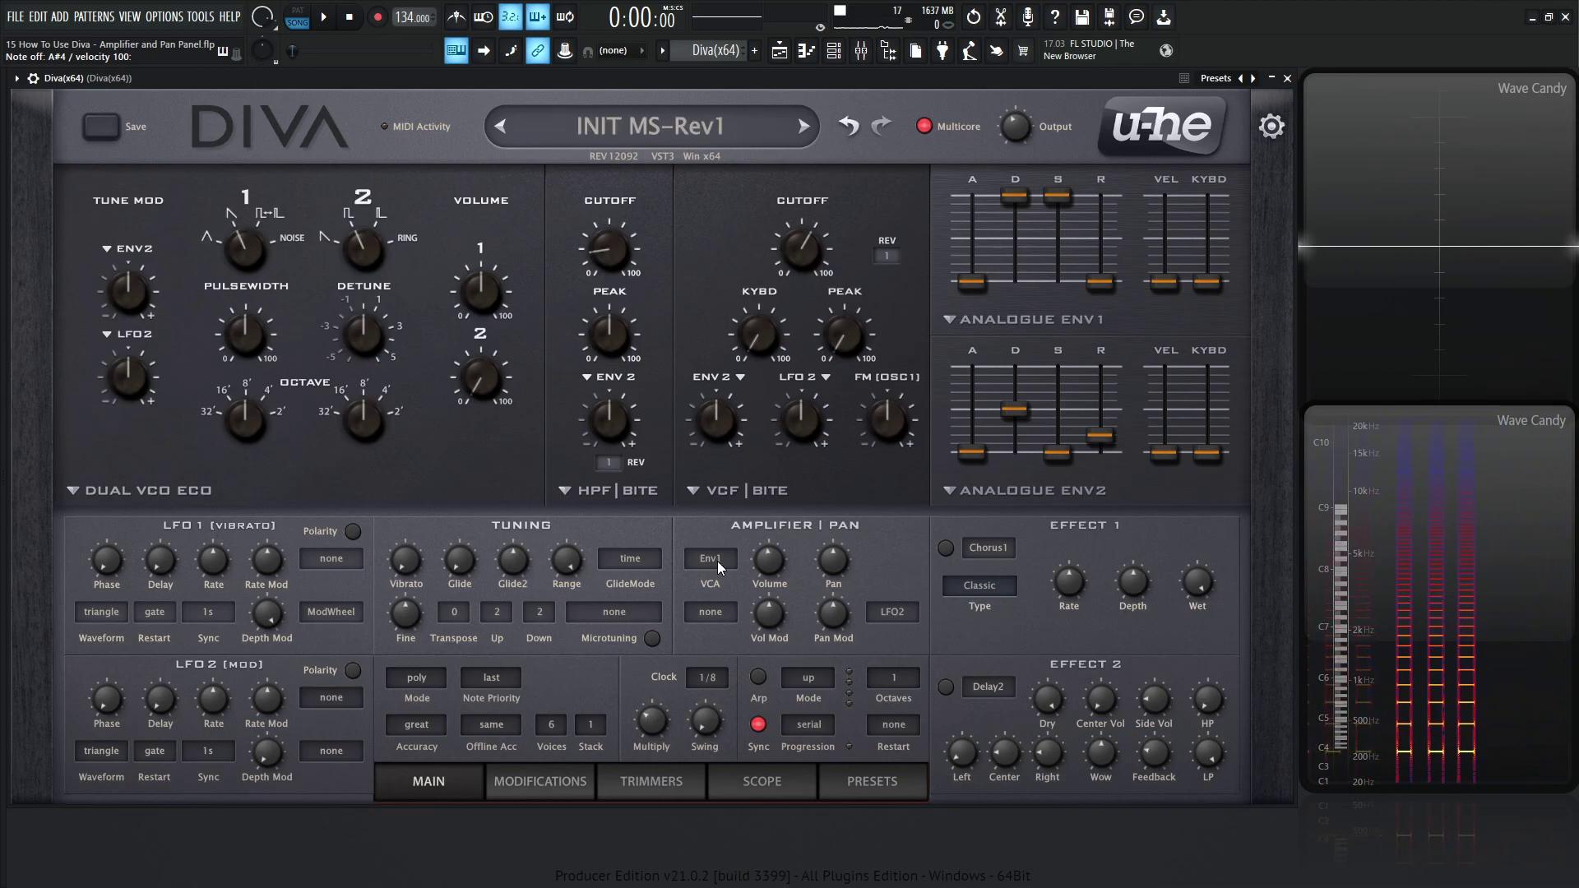
left_click(717, 560)
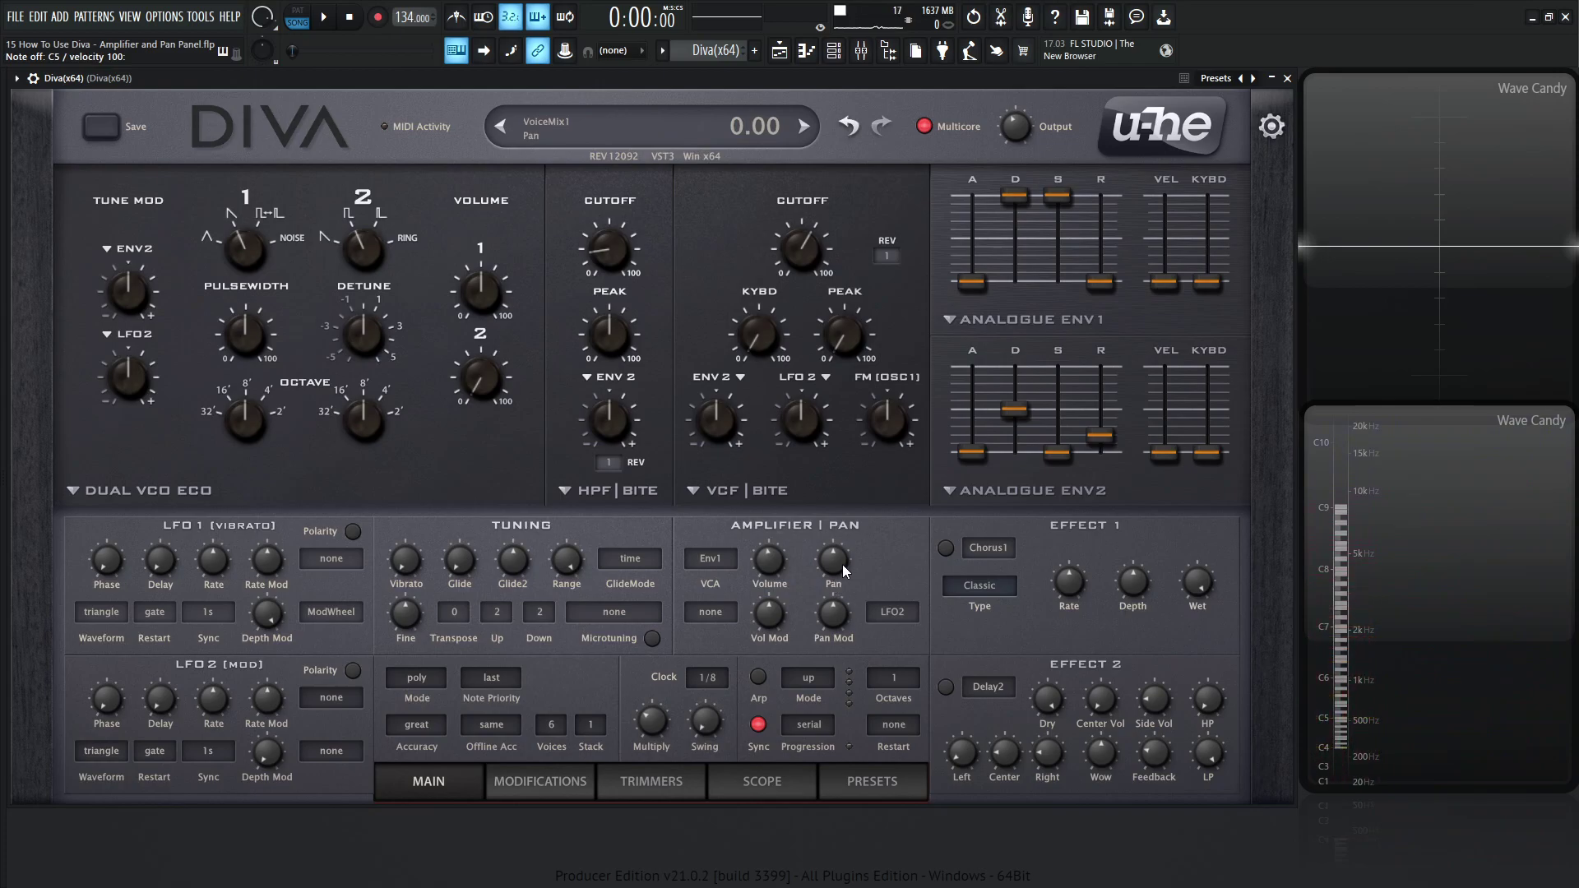
left_click_drag(836, 564, 828, 641)
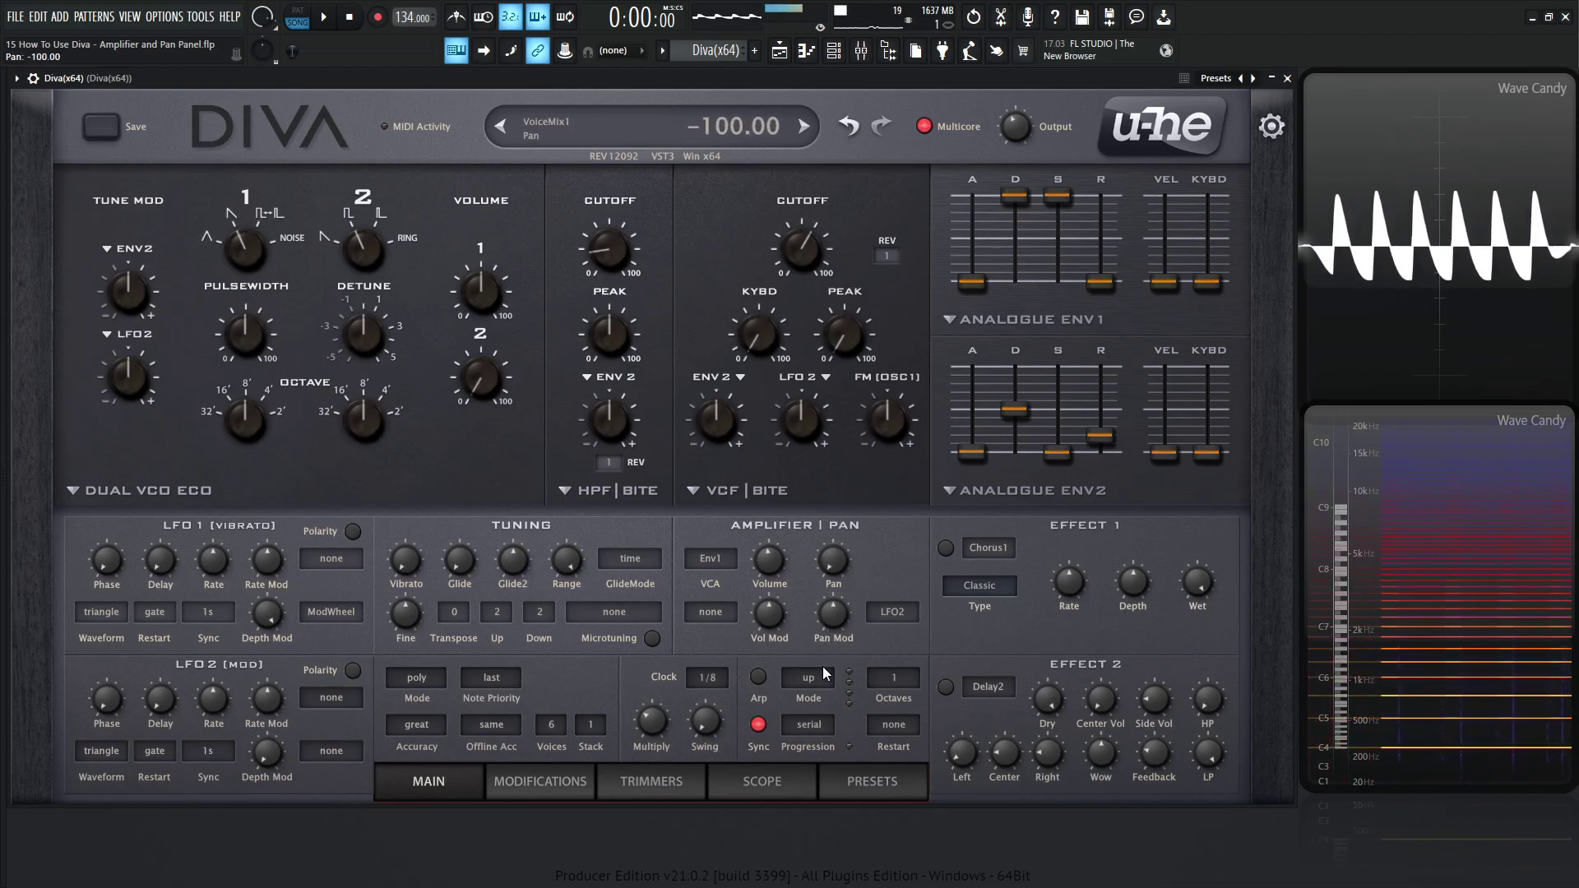
left_click_drag(833, 568, 816, 474)
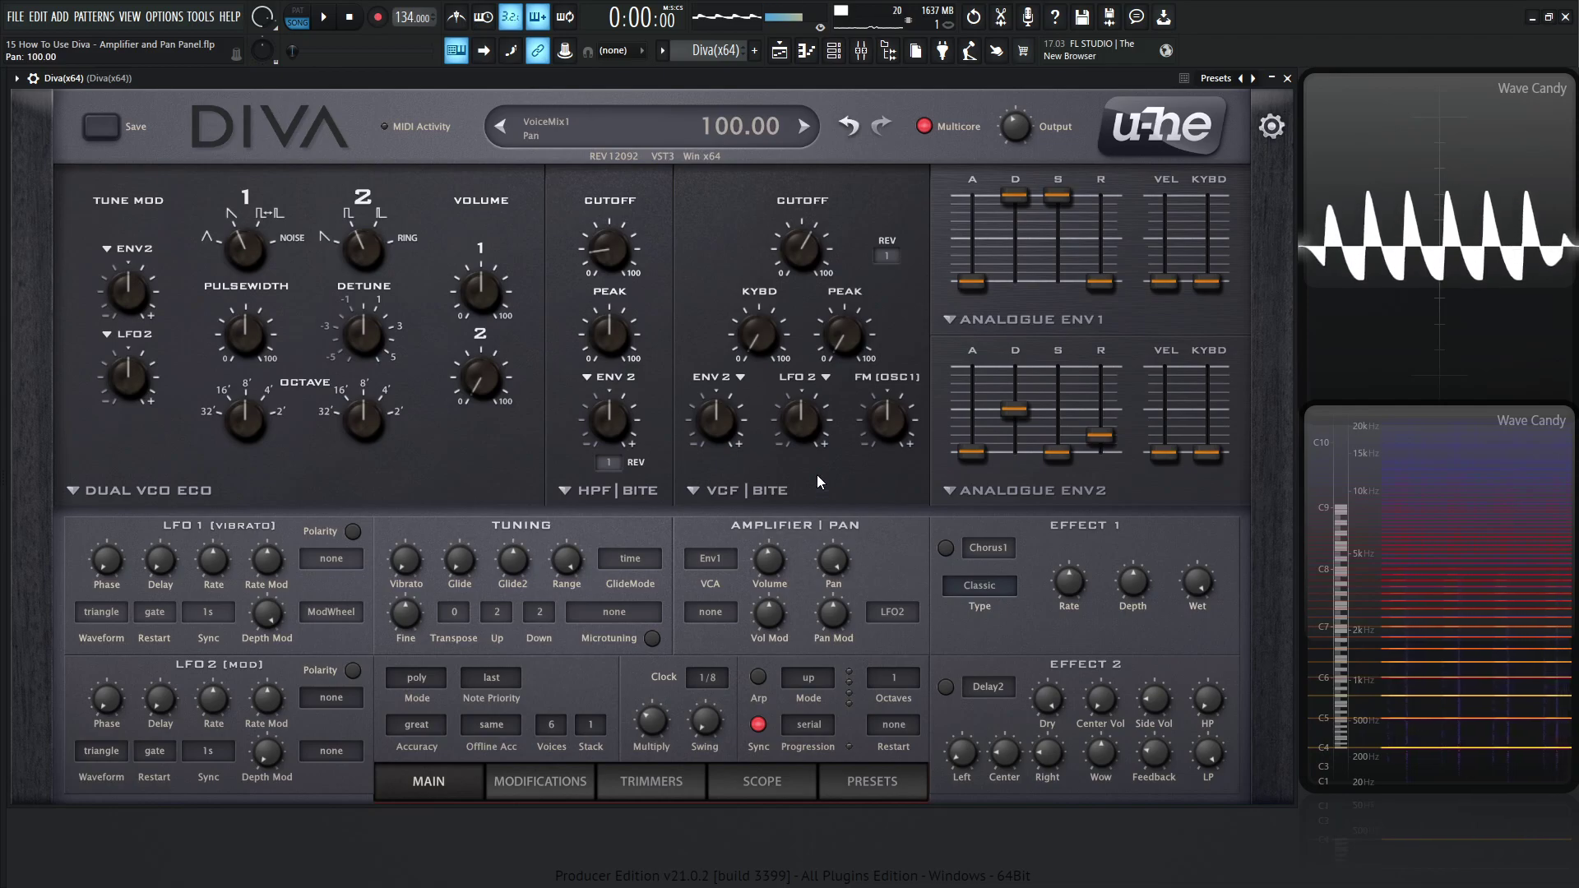
double_click(833, 562)
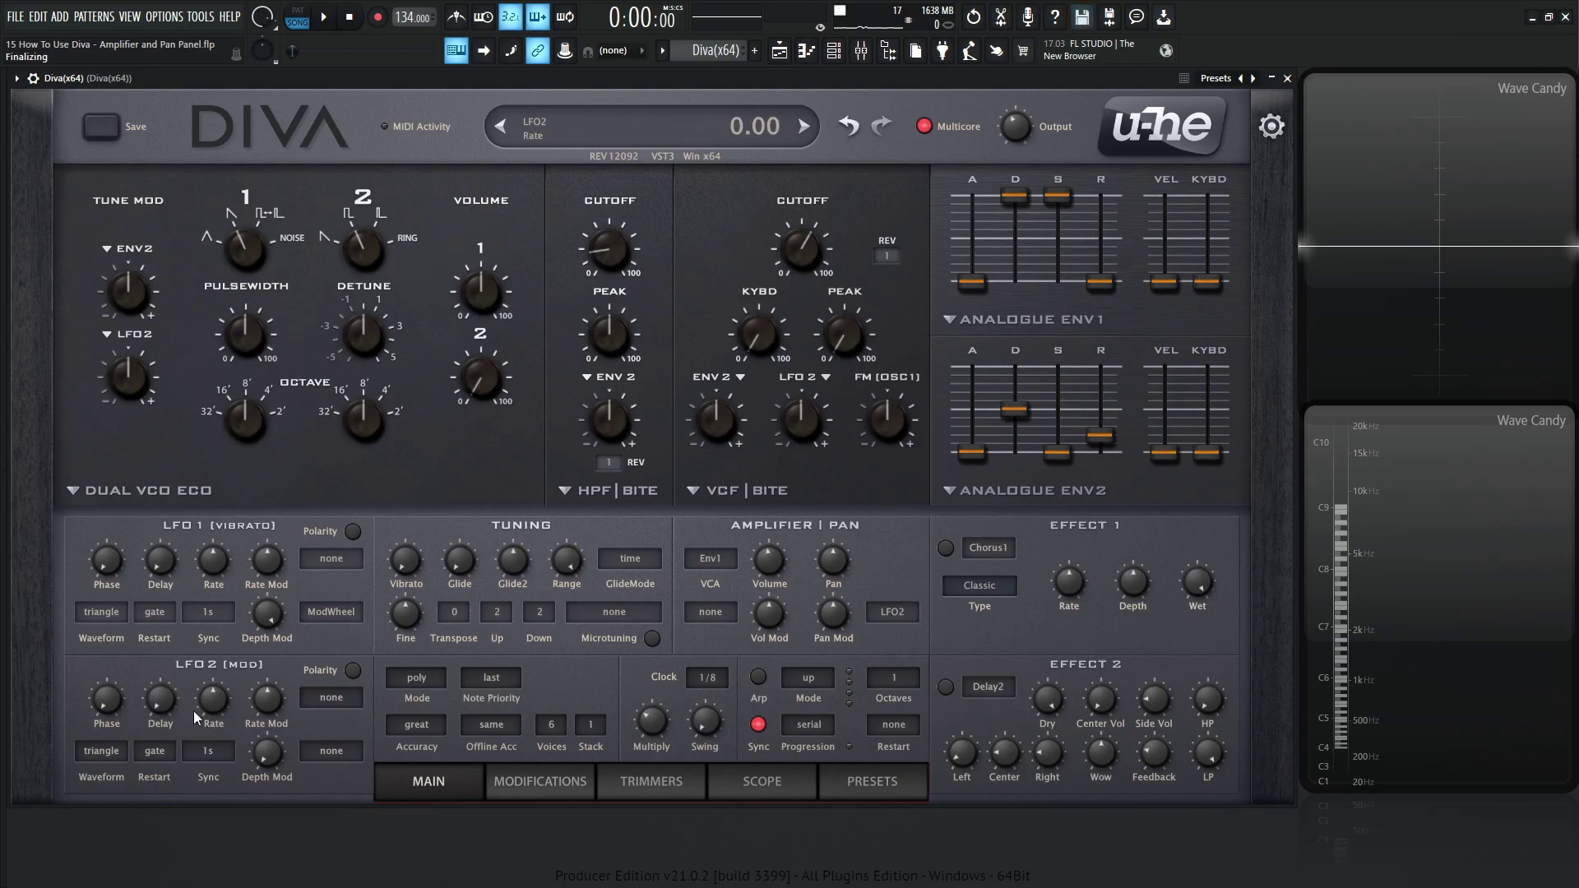
Route LFO2 to amplifier volume modulation and raise its depth to about 92.
left_click(709, 616)
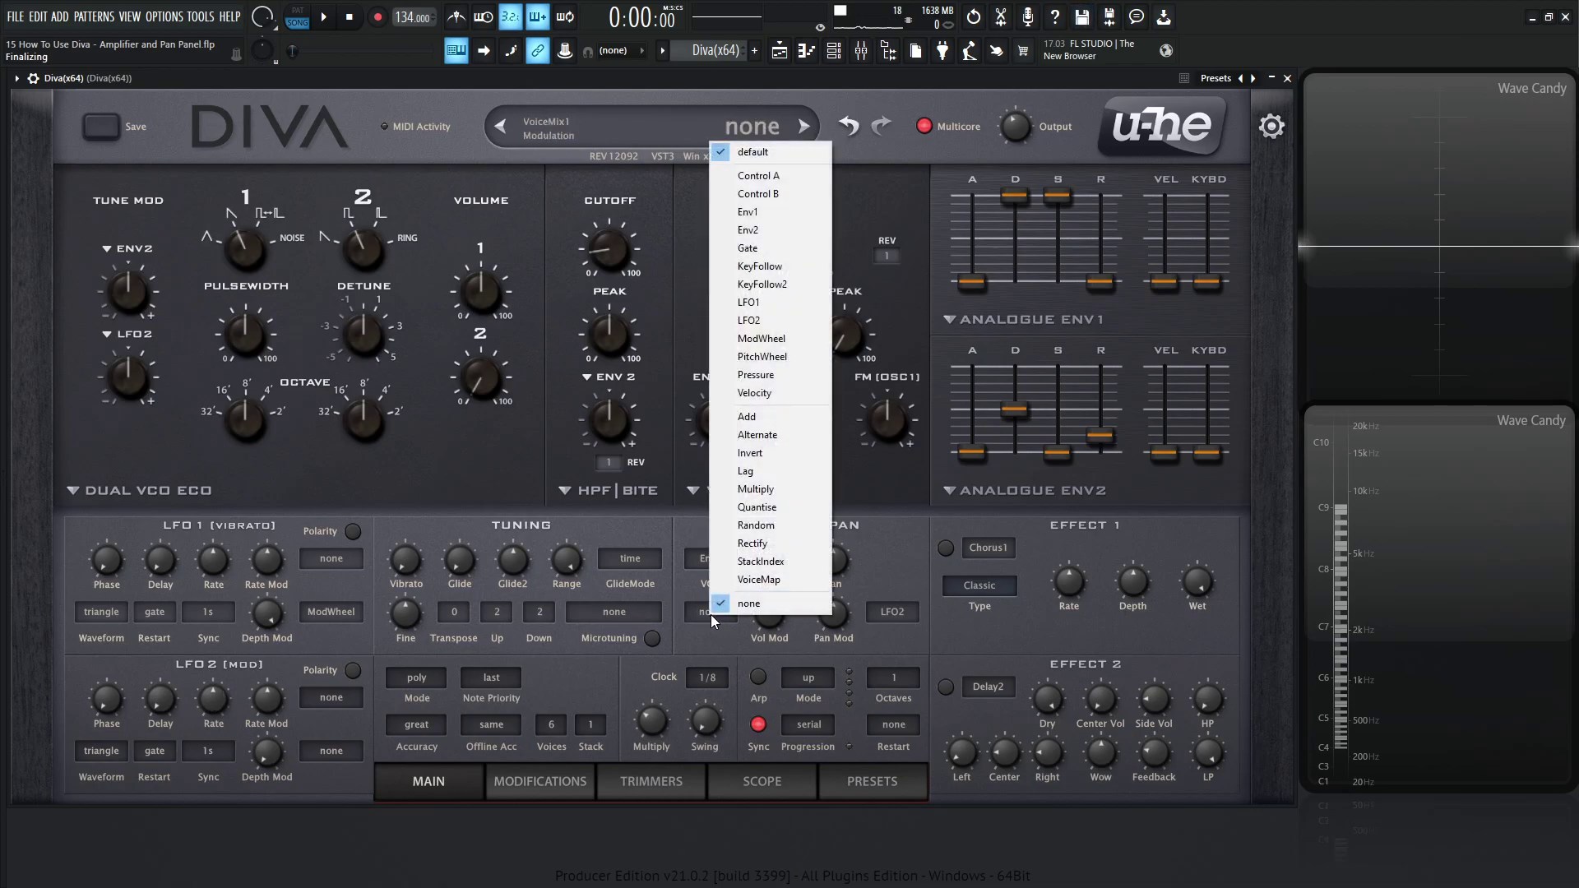
left_click(771, 322)
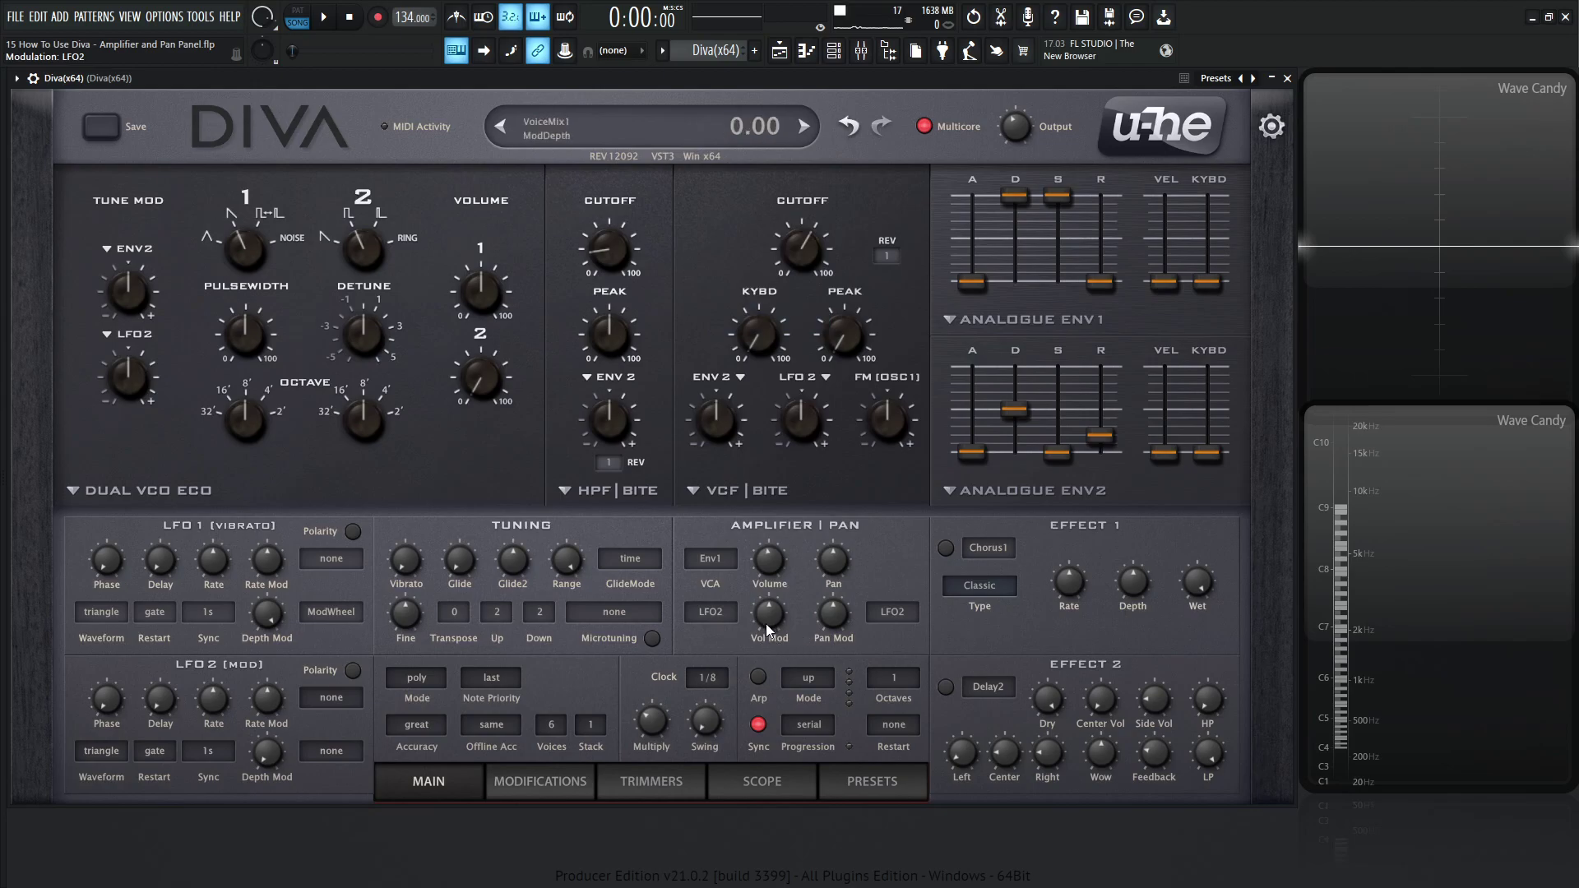
left_click_drag(775, 607, 774, 561)
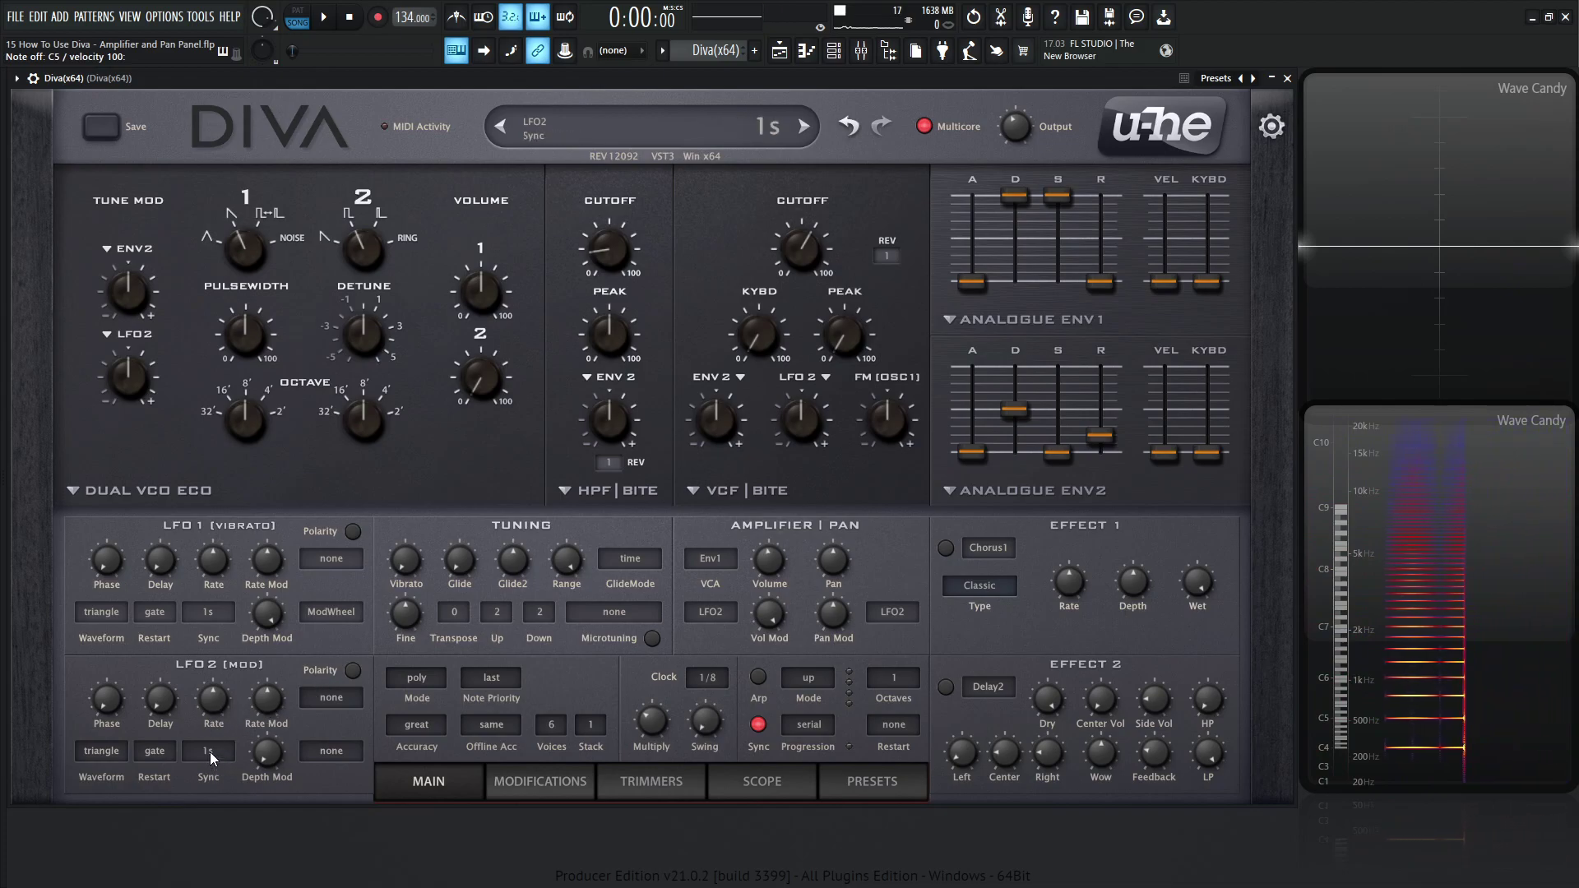
Switch LFO2 to the sqr hi-lo waveform and set its rate to -0.80.
left_click_drag(217, 704, 224, 681)
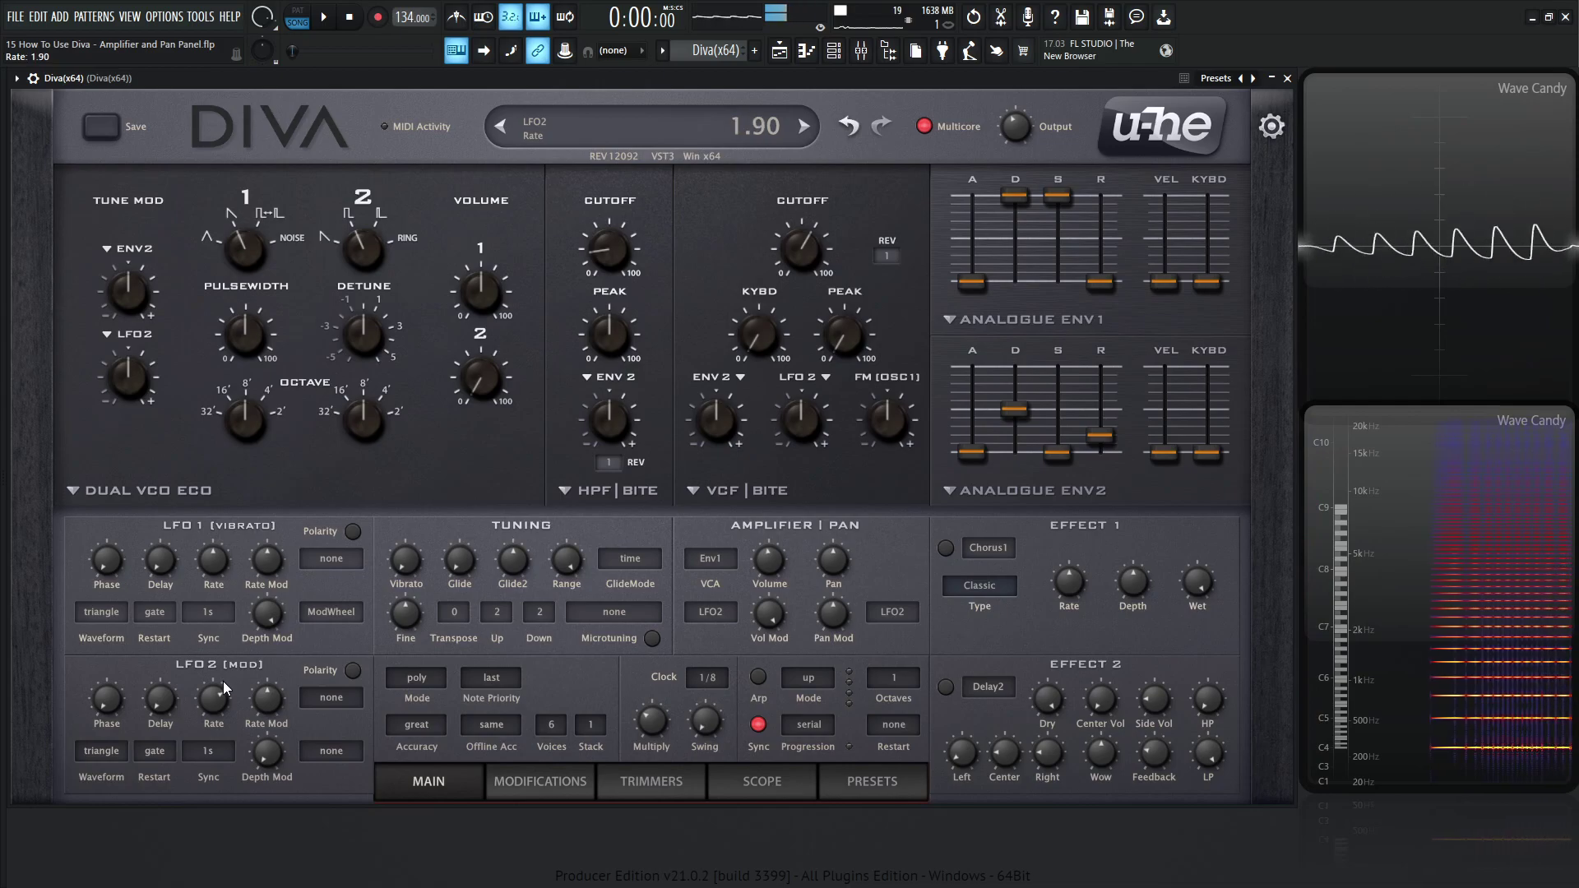
left_click(108, 749)
left_click(181, 686)
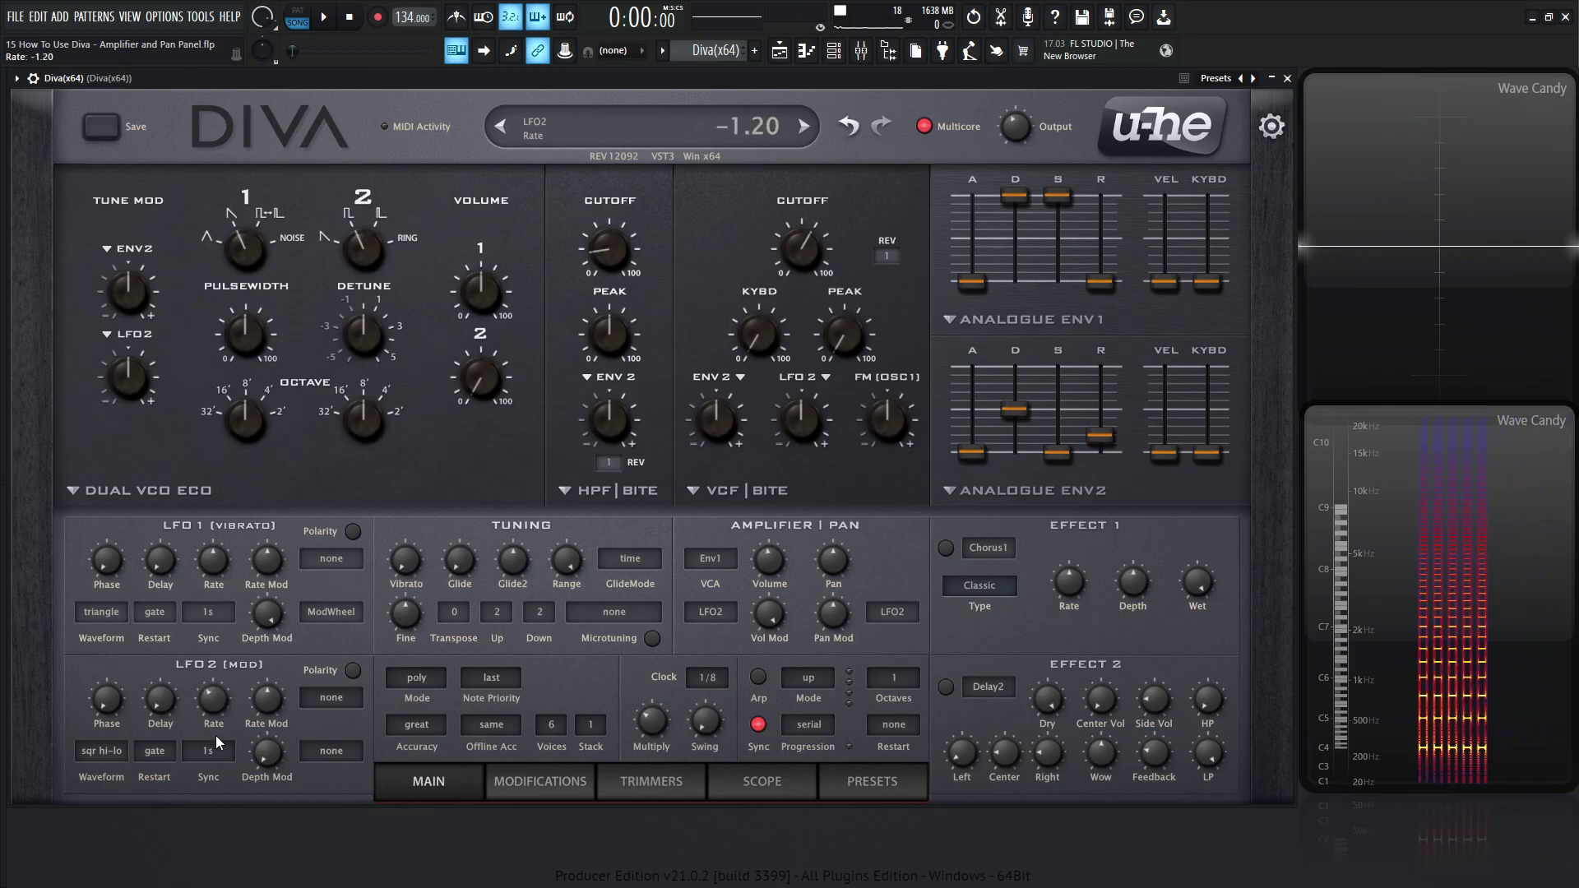
left_click_drag(215, 735, 219, 679)
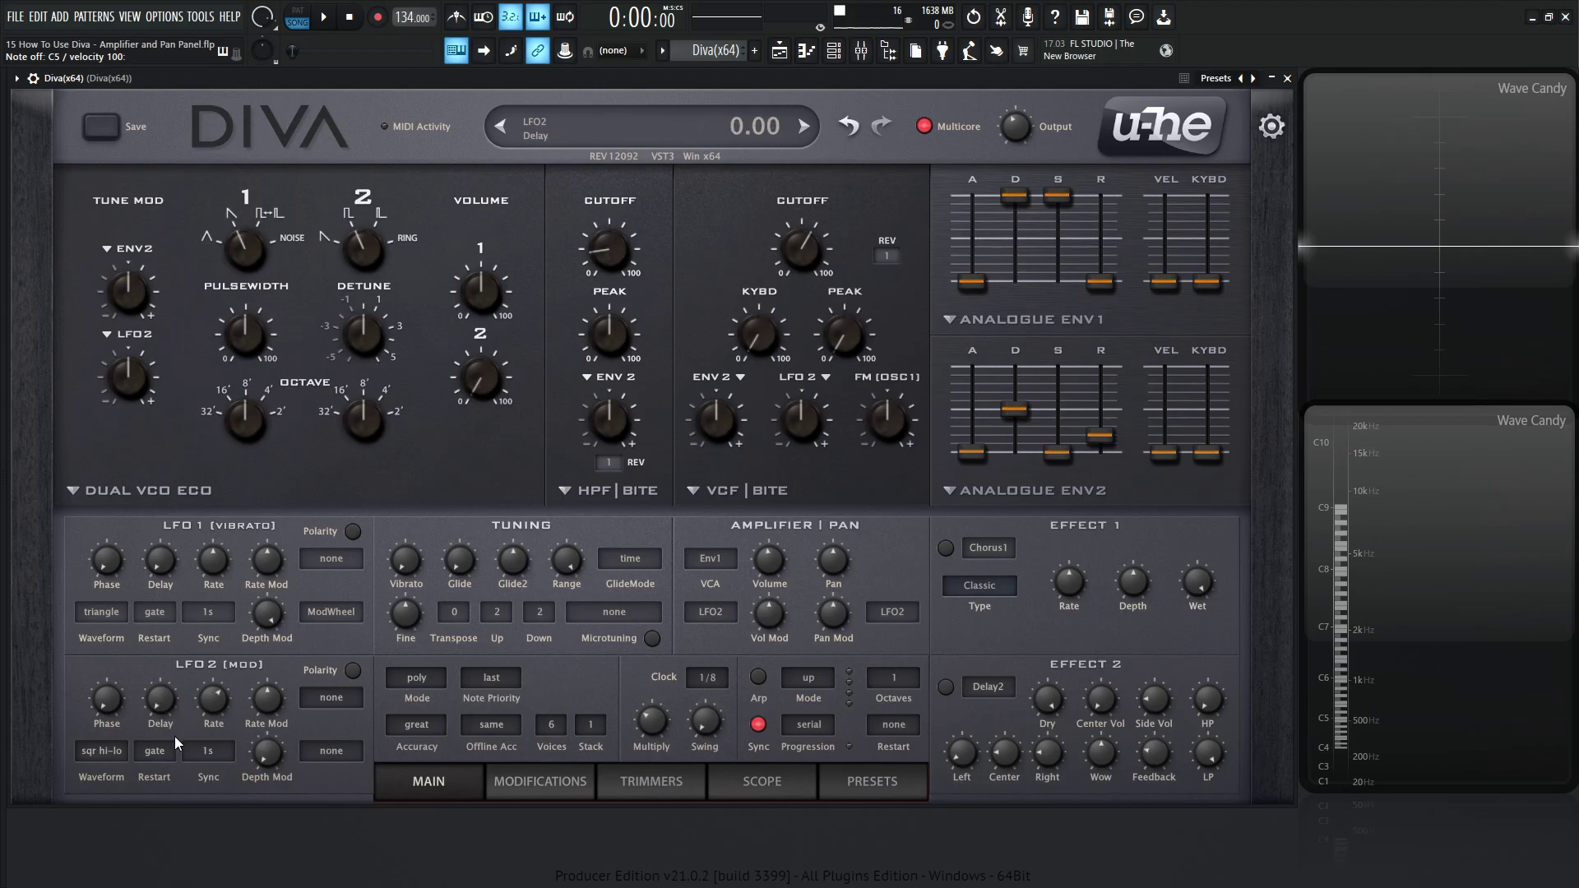
Reset the LFO2 volume modulation depth to zero and try full LFO2 pan modulation.
double_click(745, 608)
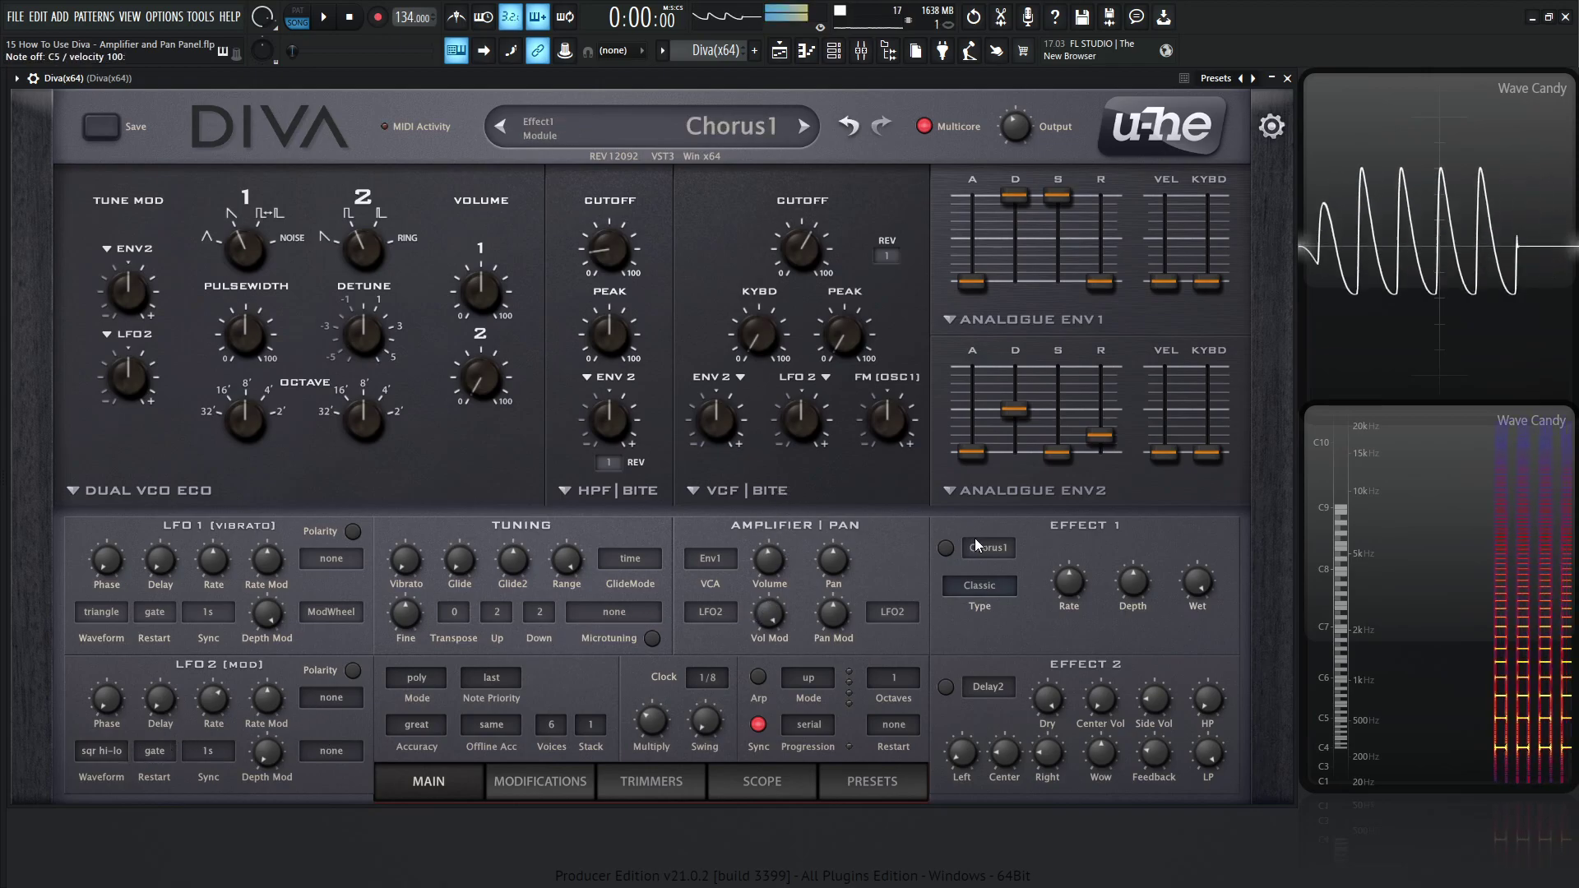
double_click(844, 617)
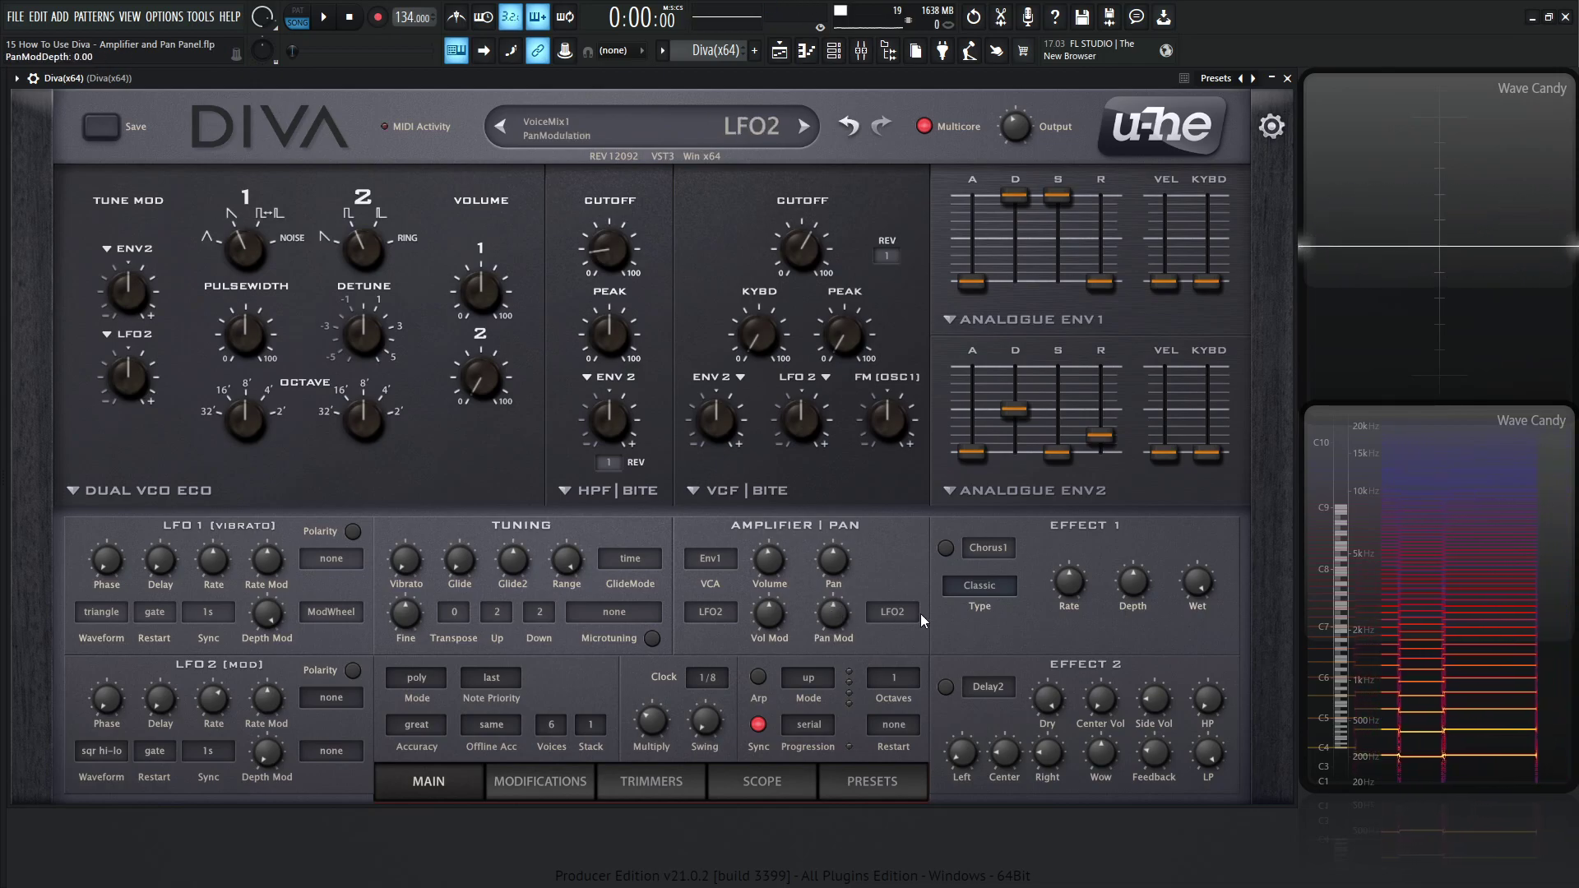
Keep LFO2 as the volume modulation source and raise its depth to 26.
left_click(699, 614)
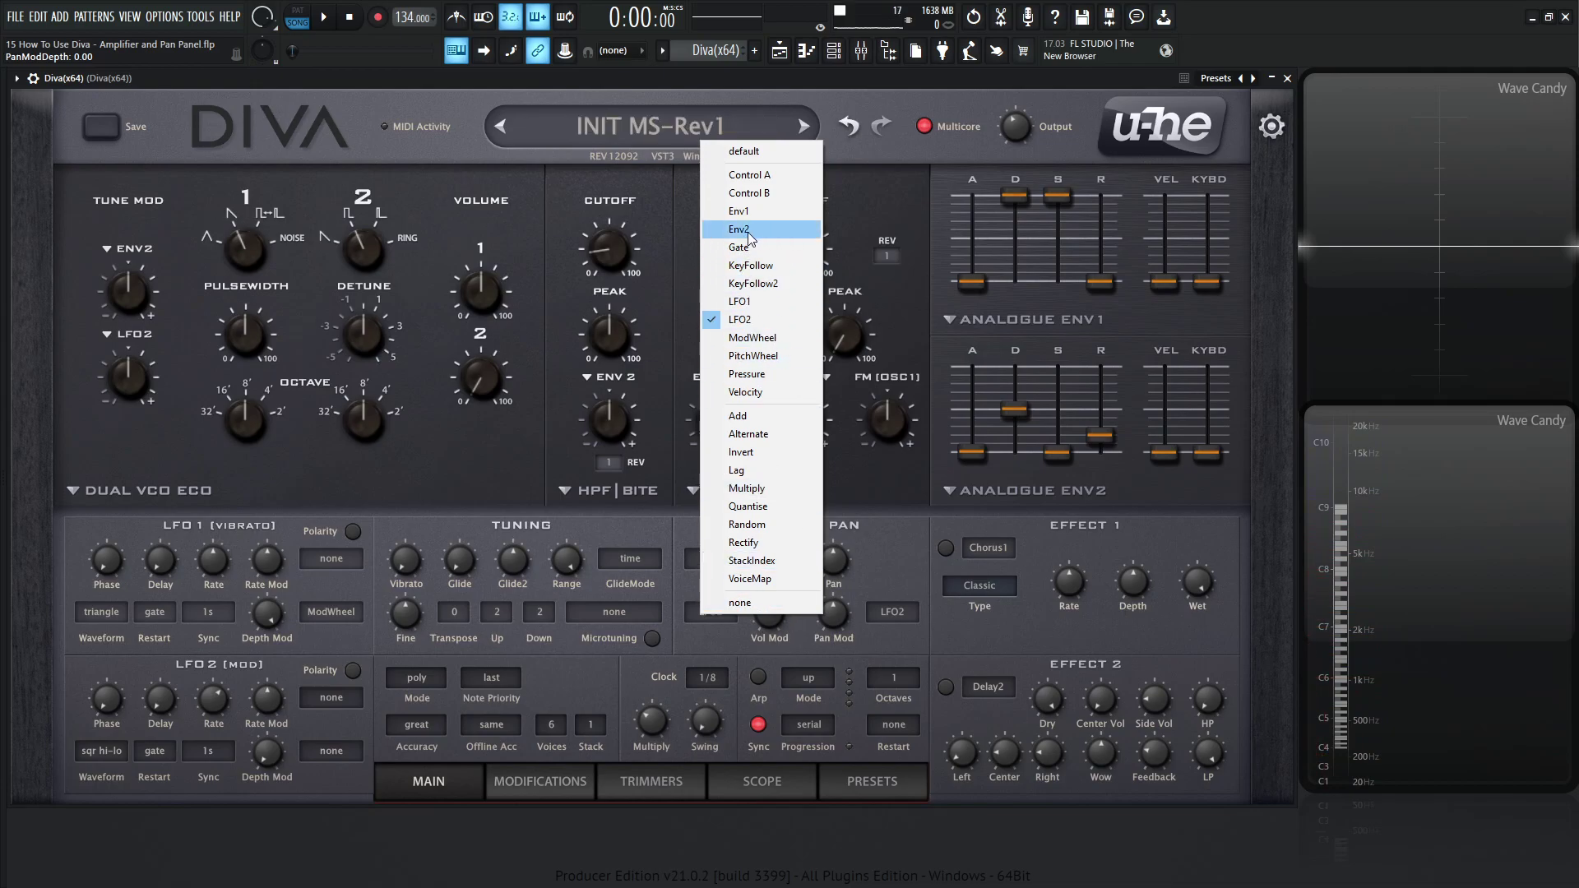
left_click(888, 558)
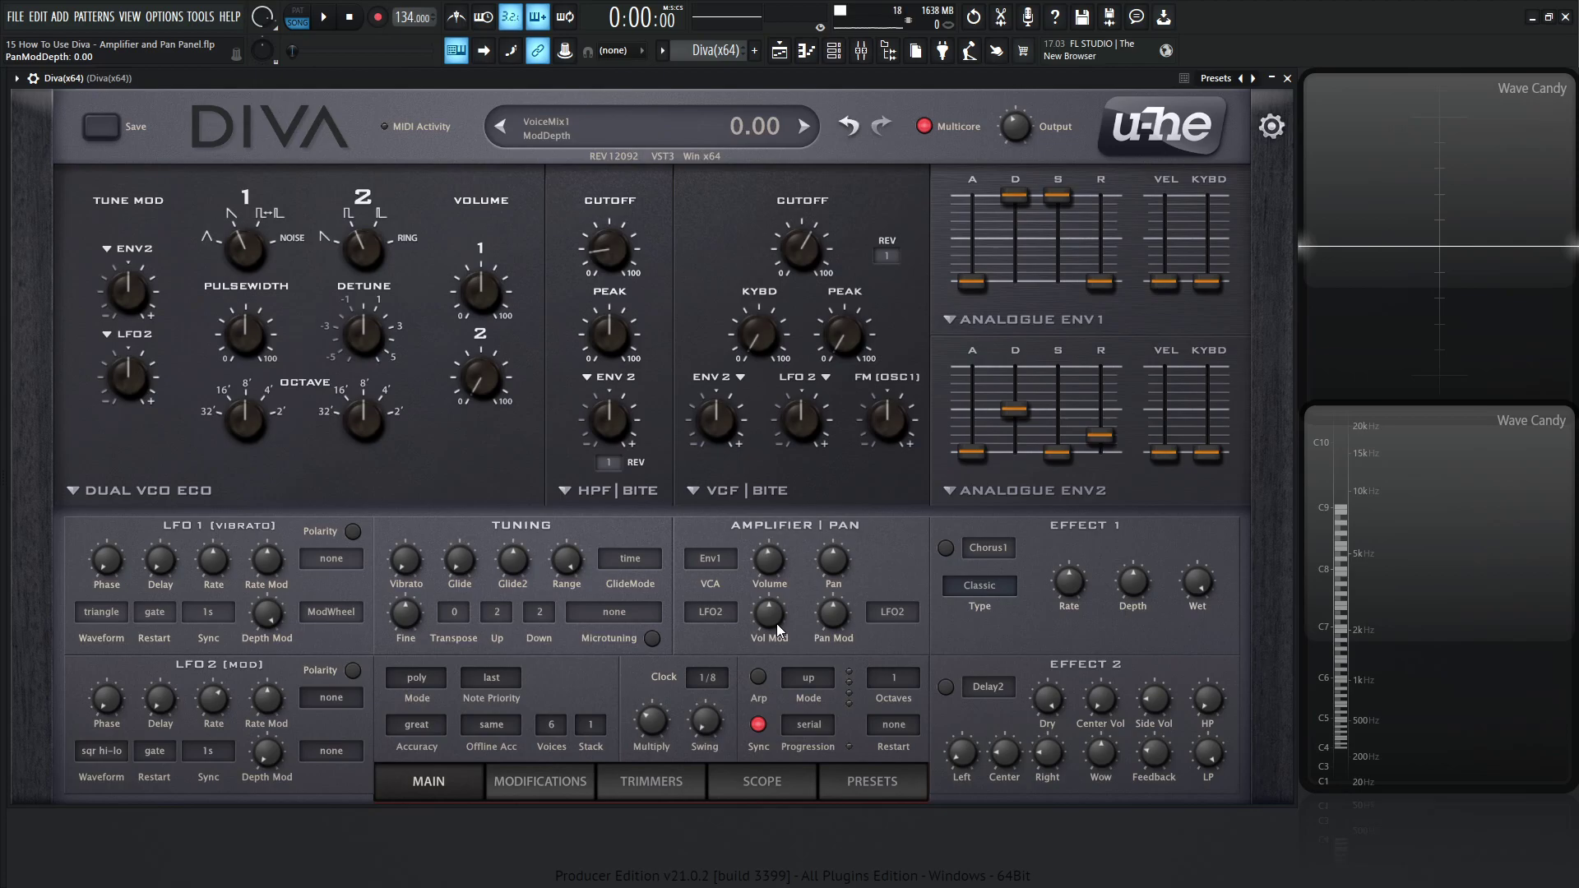
left_click(726, 611)
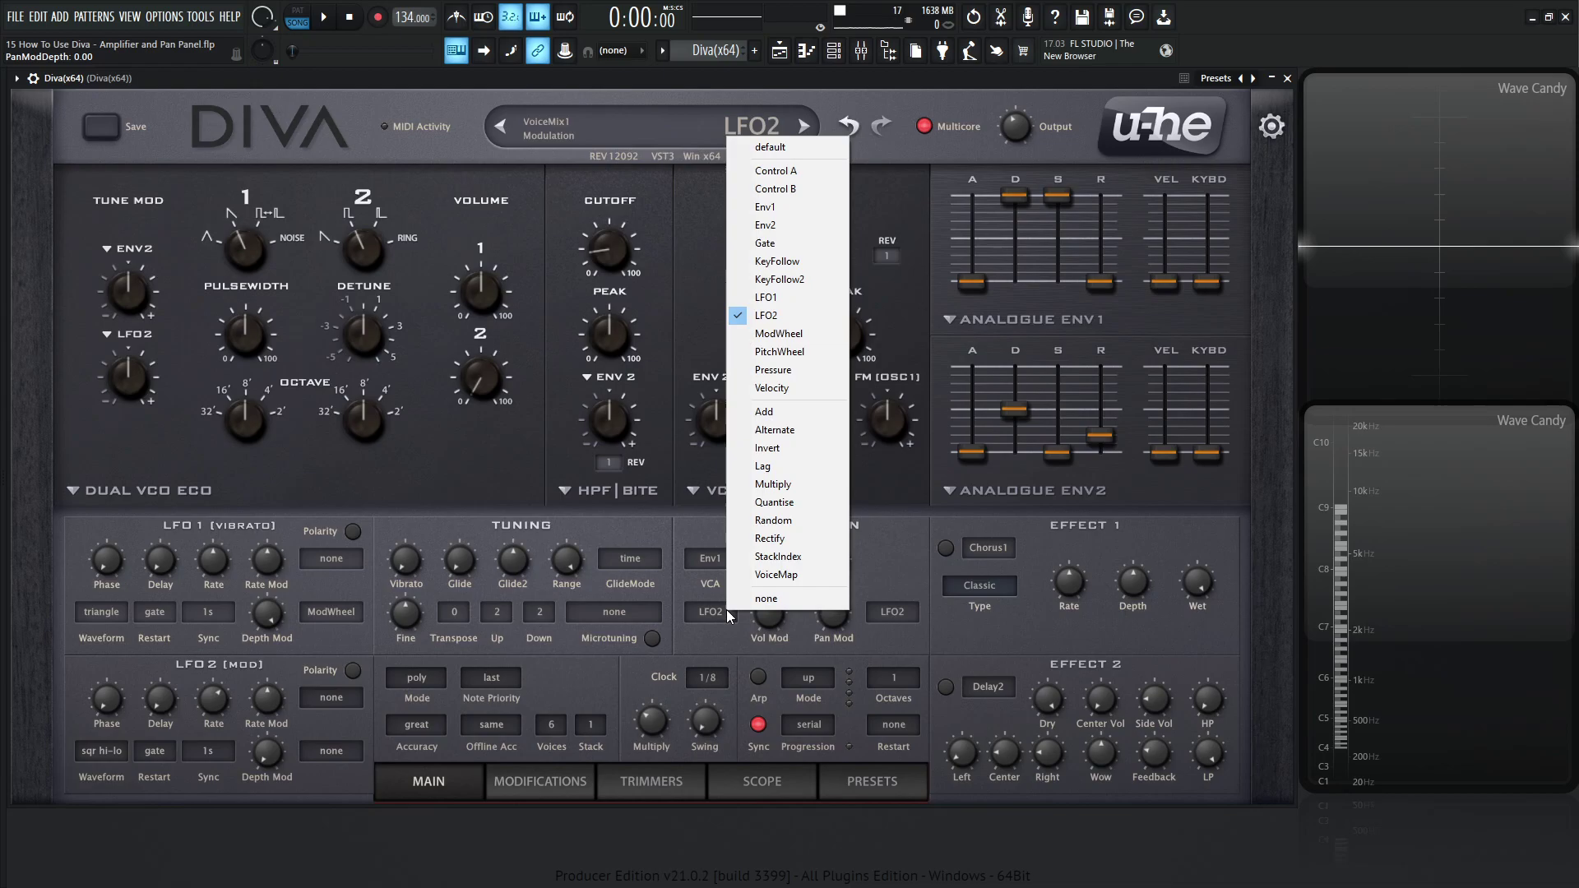
left_click(824, 646)
left_click_drag(771, 621, 763, 607)
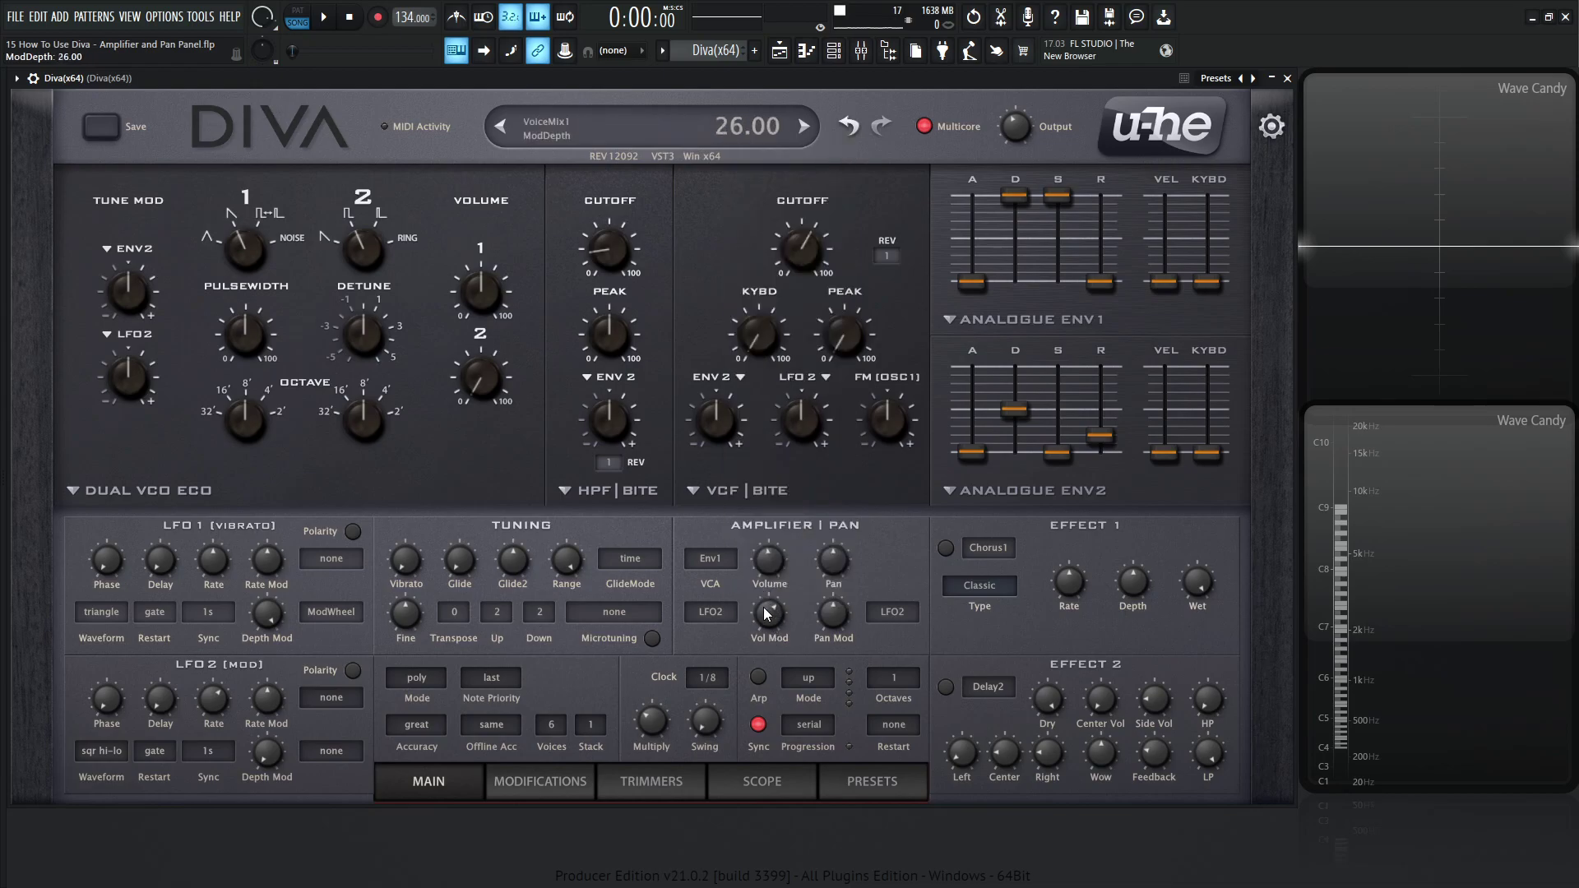